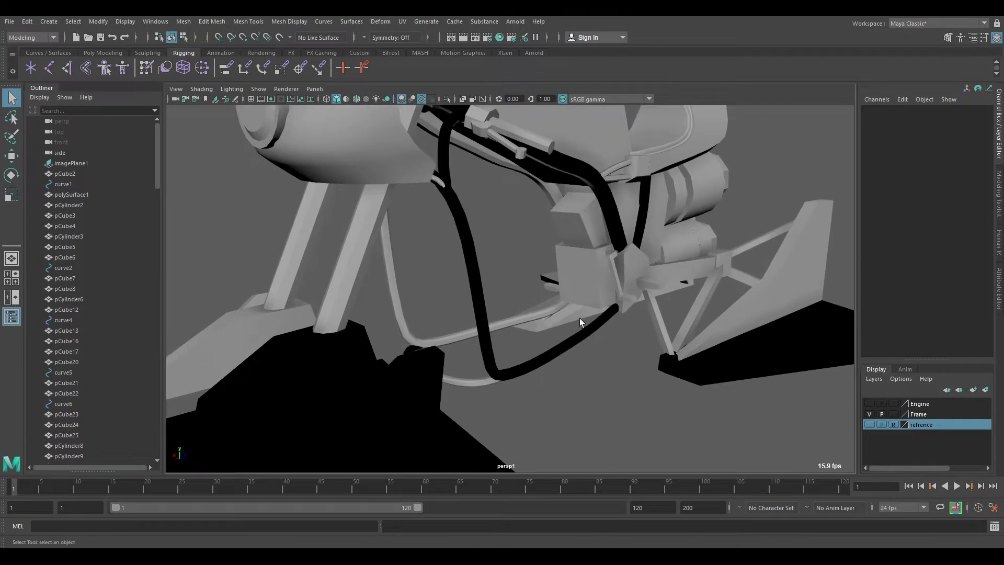
Step: Examine the speeder's frame and engine models from several sides
{"action": "middle_click_drag", "start_coordinate": [466, 261], "coordinate": [551, 372], "text": "alt"}
{"action": "left_click_drag", "start_coordinate": [551, 372], "coordinate": [453, 356], "text": "alt"}
{"action": "left_click_drag", "start_coordinate": [462, 306], "coordinate": [355, 320], "text": "alt"}
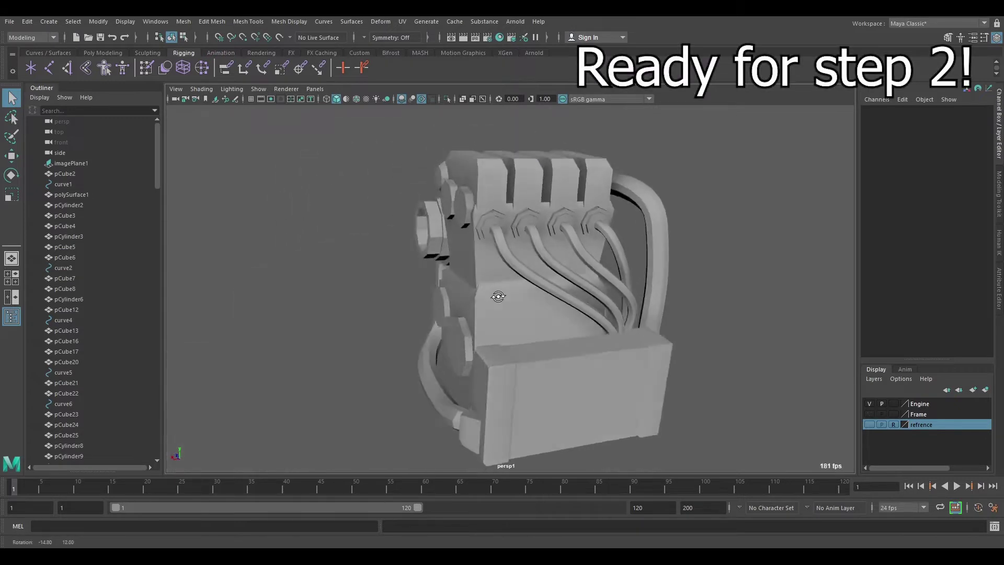
{"action": "left_click_drag", "start_coordinate": [498, 293], "coordinate": [580, 291], "text": "alt"}
{"action": "left_click_drag", "start_coordinate": [658, 284], "coordinate": [388, 313], "text": "alt"}
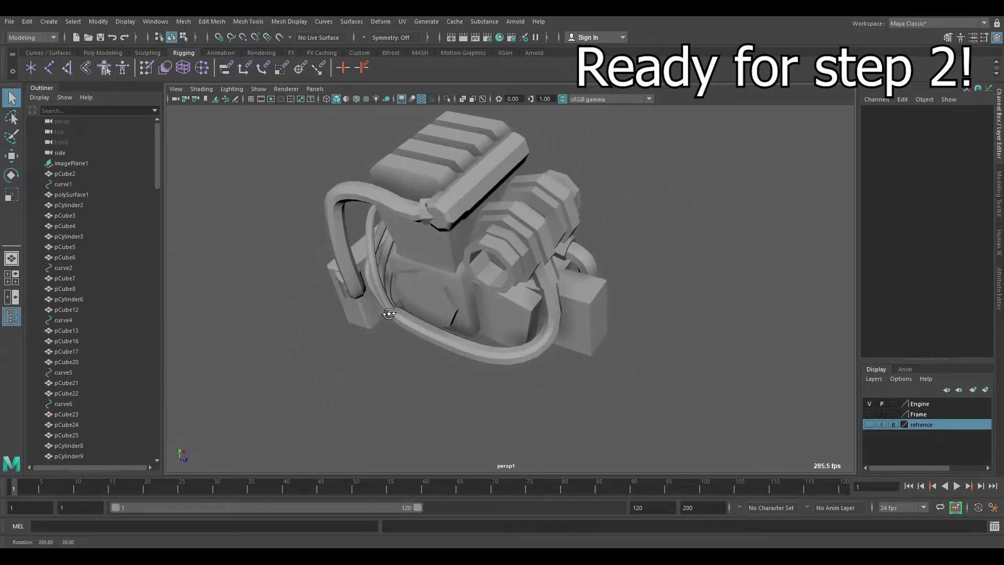
{"action": "left_click_drag", "start_coordinate": [539, 309], "coordinate": [347, 294], "text": "alt"}
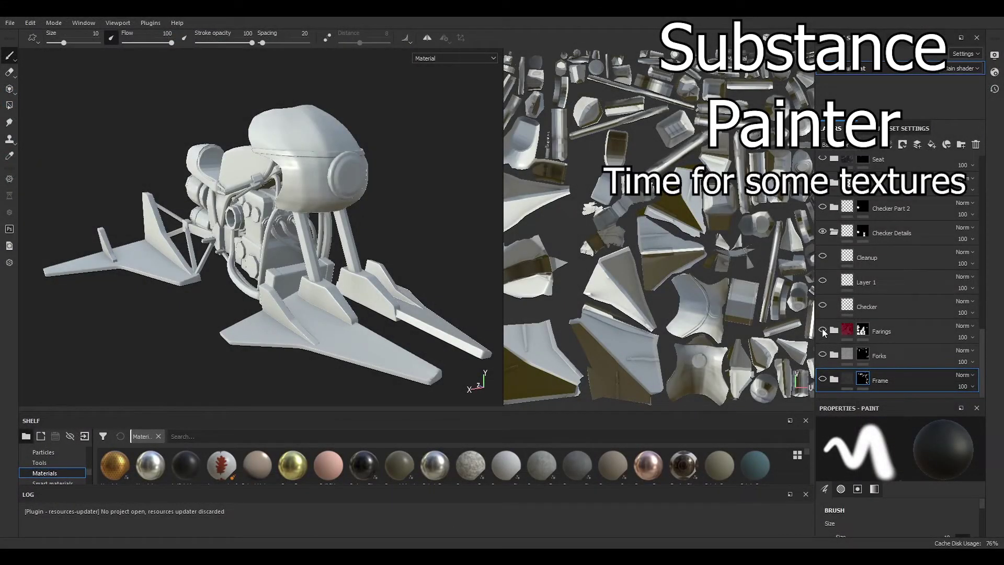
Step: Switch to Substance Painter and turn on the Farings, Forks, Frame, Accents and engine part layers of the speeder
{"action": "left_click", "coordinate": [823, 330]}
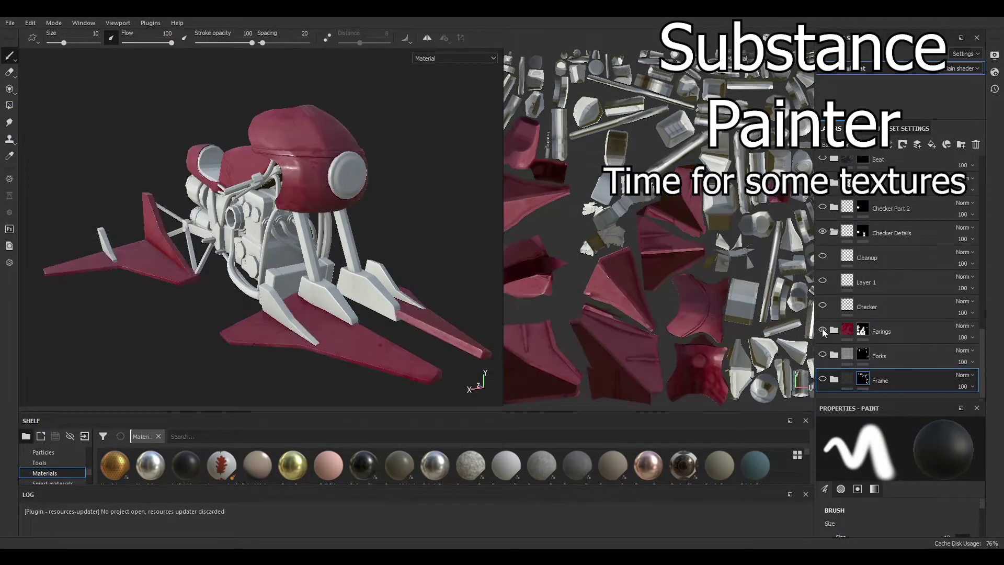
{"action": "left_click", "coordinate": [823, 377]}
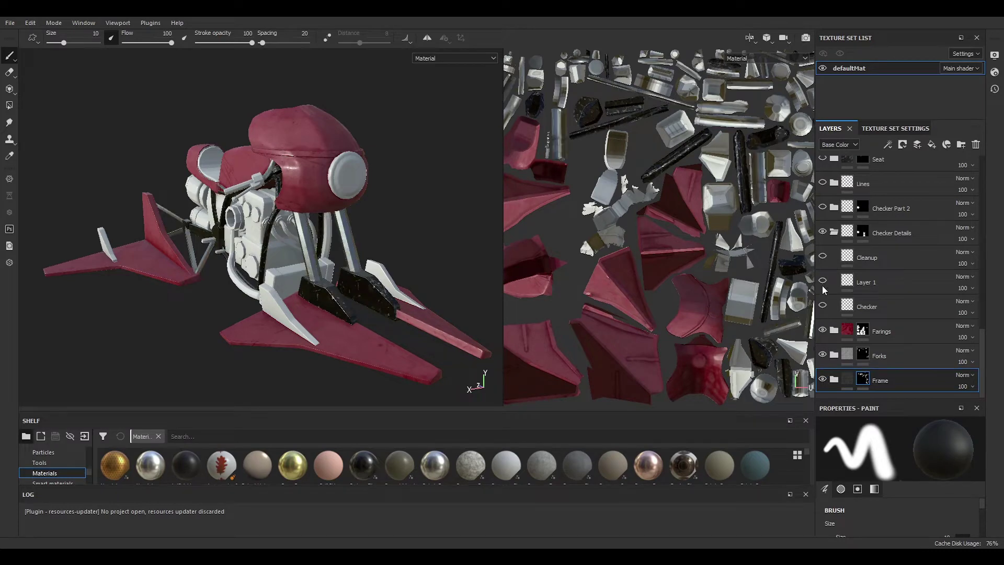
{"action": "scroll", "coordinate": [823, 190], "scroll_direction": "up", "scroll_amount": 1}
{"action": "left_click", "coordinate": [822, 188]}
{"action": "scroll", "coordinate": [823, 192], "scroll_direction": "up", "scroll_amount": 1}
{"action": "left_click", "coordinate": [823, 194]}
{"action": "scroll", "coordinate": [823, 209], "scroll_direction": "up", "scroll_amount": 5}
{"action": "left_click", "coordinate": [823, 229]}
{"action": "scroll", "coordinate": [823, 228], "scroll_direction": "up", "scroll_amount": 3}
{"action": "left_click", "coordinate": [823, 225]}
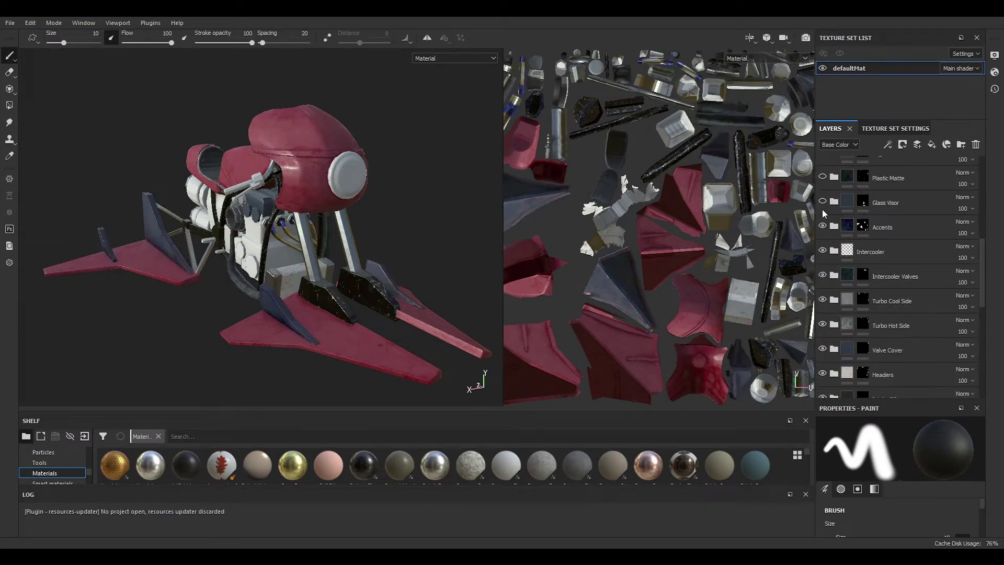
Step: Turn on the speeder's Glass Visor, Headlight, Grips and Pegs, Controls, Levers, Dirt, Oil and checker layers
{"action": "left_click", "coordinate": [822, 202]}
{"action": "scroll", "coordinate": [823, 193], "scroll_direction": "up", "scroll_amount": 3}
{"action": "left_click", "coordinate": [824, 188]}
{"action": "scroll", "coordinate": [824, 204], "scroll_direction": "down", "scroll_amount": 6}
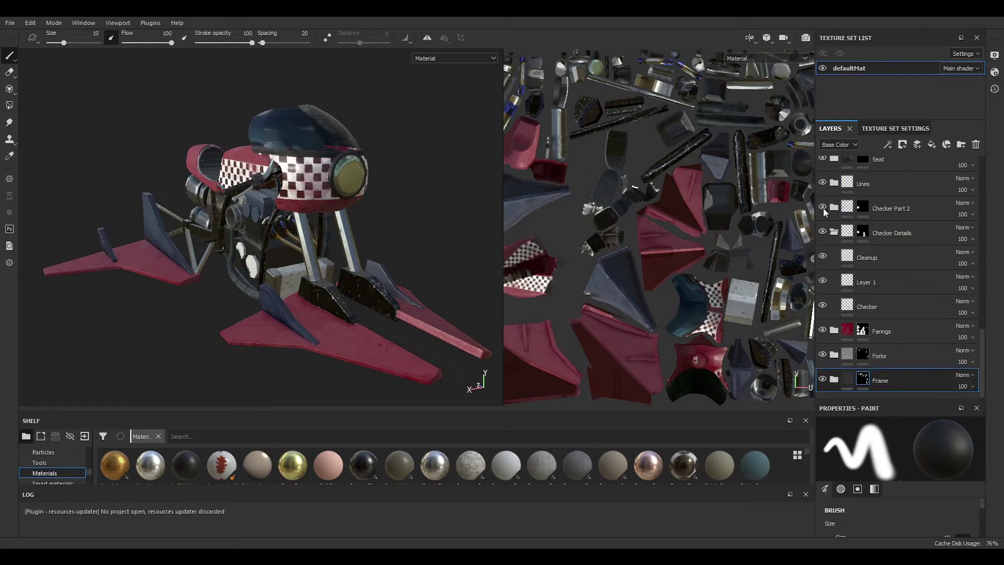
{"action": "scroll", "coordinate": [826, 226], "scroll_direction": "up", "scroll_amount": 6}
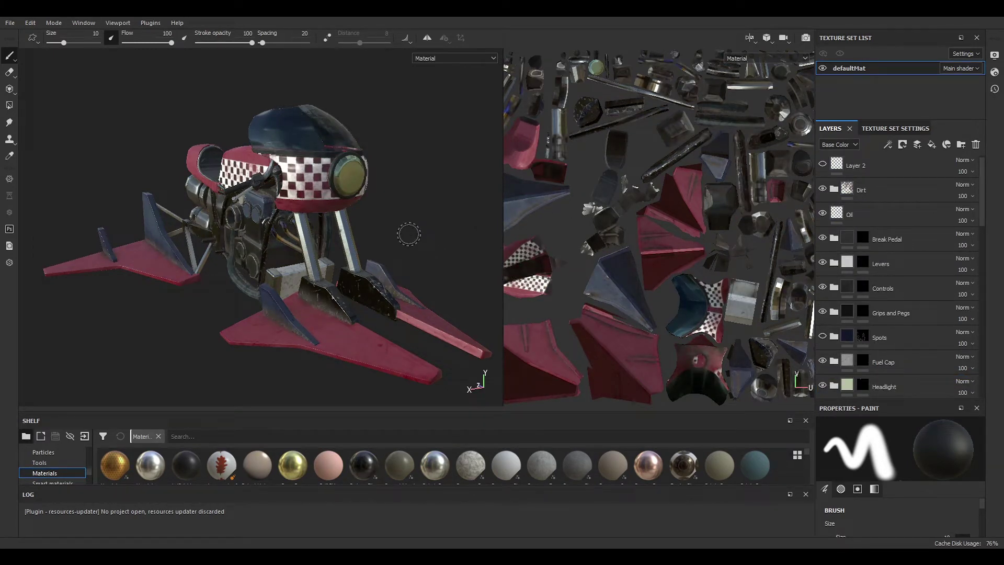
Step: Hide the side panels and view the textured speeder in the enlarged viewport
{"action": "key", "text": "Tab"}
{"action": "scroll", "coordinate": [382, 254], "scroll_direction": "down", "scroll_amount": 1}
{"action": "scroll", "coordinate": [386, 253], "scroll_direction": "up", "scroll_amount": 3}
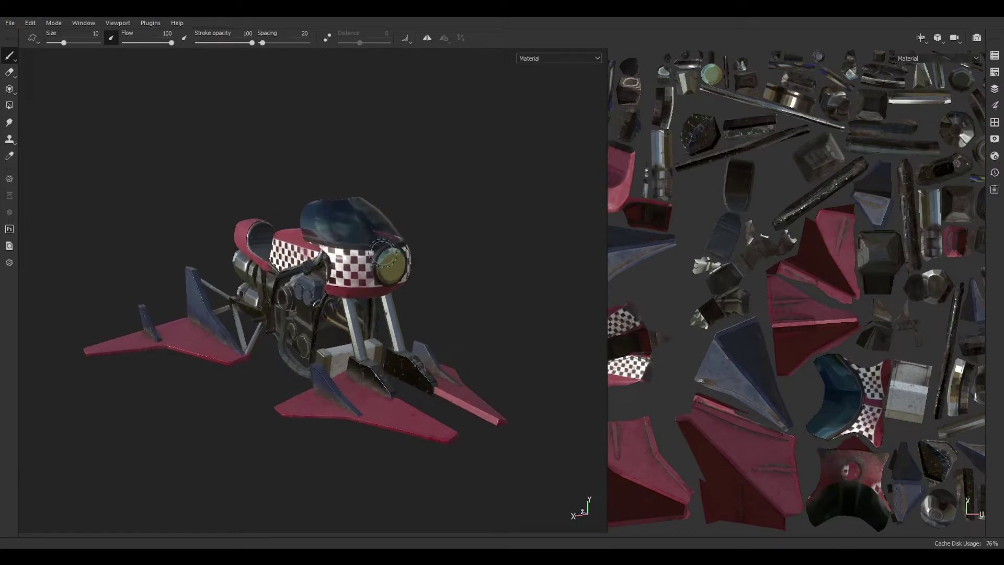
{"action": "scroll", "coordinate": [290, 250], "scroll_direction": "down", "scroll_amount": 1}
{"action": "left_click_drag", "start_coordinate": [403, 261], "coordinate": [309, 262], "text": "alt"}
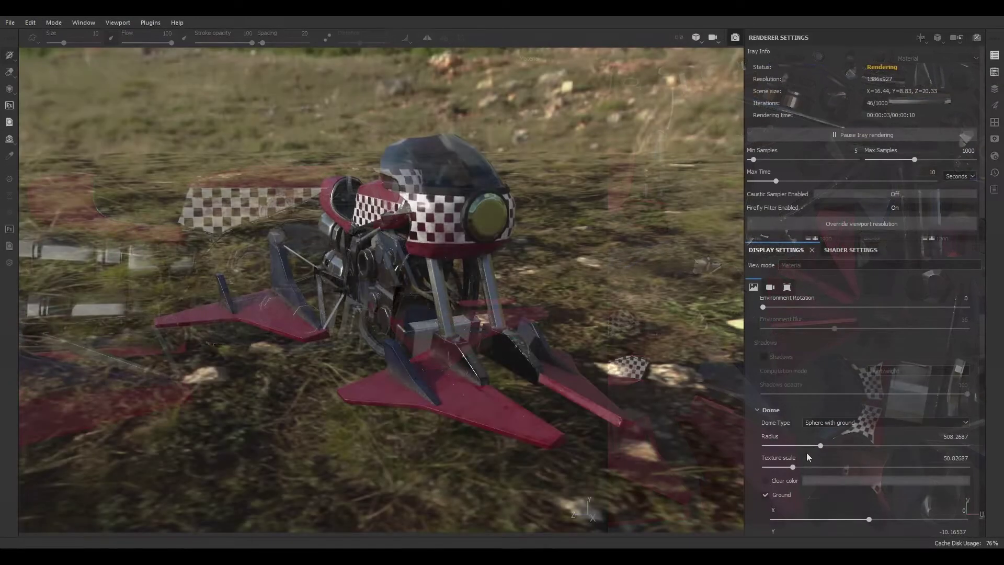
Step: Enable the dome's clear color for the Iray render and frame the speeder against the plain background
{"action": "left_click", "coordinate": [765, 481]}
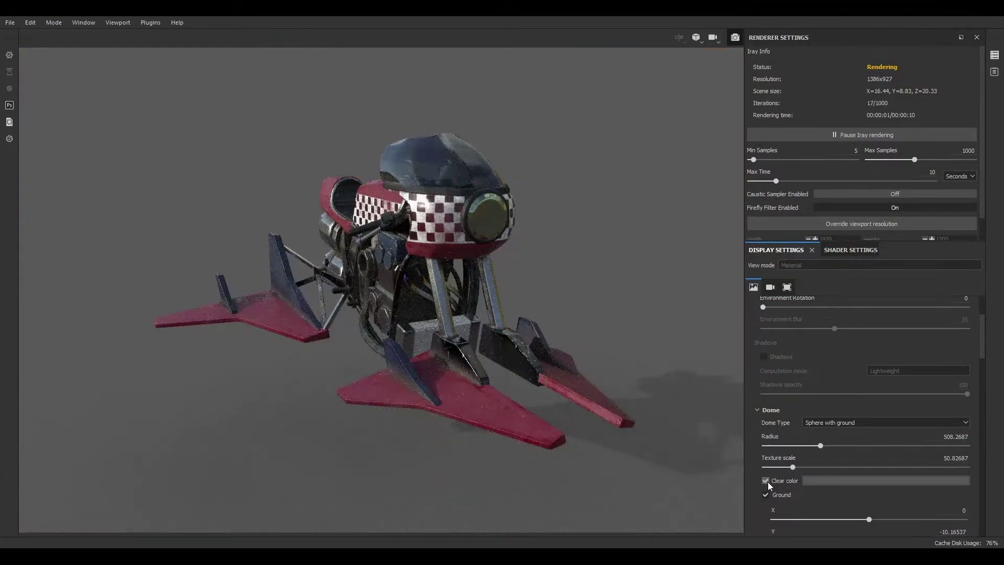
{"action": "left_click_drag", "start_coordinate": [390, 426], "coordinate": [404, 417], "text": "alt"}
{"action": "right_click_drag", "start_coordinate": [405, 411], "coordinate": [415, 475], "text": "alt"}
{"action": "middle_click_drag", "start_coordinate": [386, 442], "coordinate": [359, 415], "text": "alt"}
{"action": "left_click_drag", "start_coordinate": [360, 415], "coordinate": [375, 413], "text": "alt"}
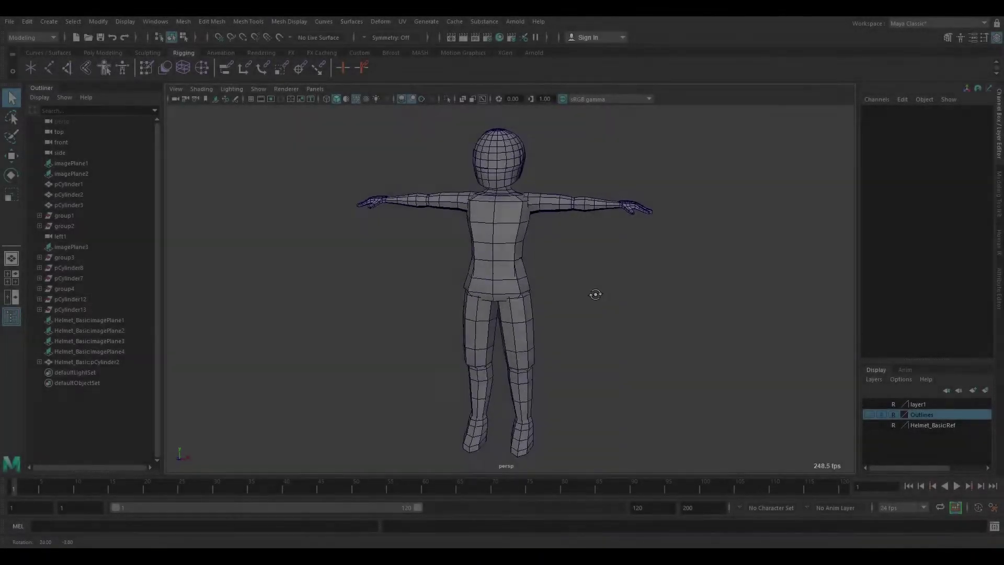
Step: Switch to Maya and examine the basic character's body and helmet from the front and back
{"action": "left_click_drag", "start_coordinate": [595, 295], "coordinate": [175, 294], "text": "alt"}
{"action": "middle_click_drag", "start_coordinate": [175, 294], "coordinate": [305, 324], "text": "alt"}
{"action": "right_click_drag", "start_coordinate": [371, 189], "coordinate": [384, 329], "text": "alt"}
{"action": "right_click_drag", "start_coordinate": [388, 212], "coordinate": [388, 335], "text": "alt"}
{"action": "left_click_drag", "start_coordinate": [354, 214], "coordinate": [558, 272], "text": "alt"}
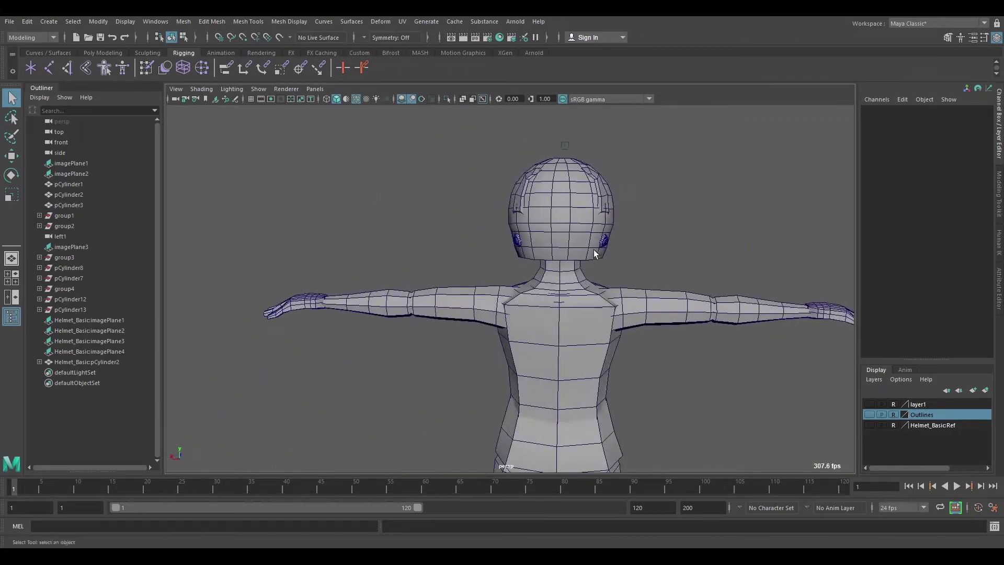
{"action": "middle_click_drag", "start_coordinate": [594, 253], "coordinate": [520, 264], "text": "alt"}
{"action": "scroll", "coordinate": [503, 216], "scroll_direction": "up", "scroll_amount": 2}
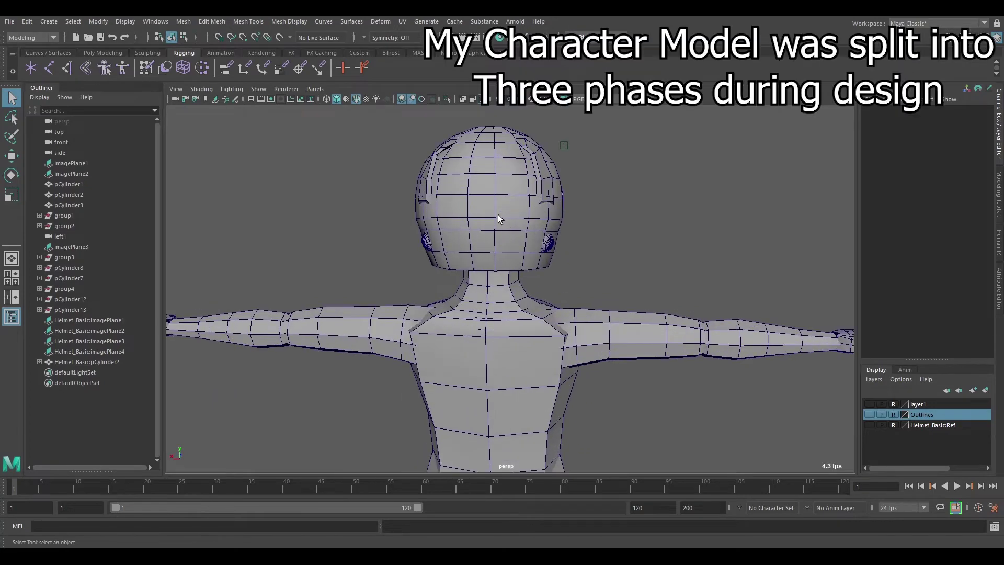
Step: Frame the selected helmet and examine the basic character's head, torso, arms and lower body
{"action": "left_click", "coordinate": [498, 215]}
{"action": "key", "text": "f"}
{"action": "left_click", "coordinate": [712, 256]}
{"action": "left_click_drag", "start_coordinate": [711, 255], "coordinate": [613, 324], "text": "alt"}
{"action": "middle_click_drag", "start_coordinate": [613, 324], "coordinate": [614, 273], "text": "alt"}
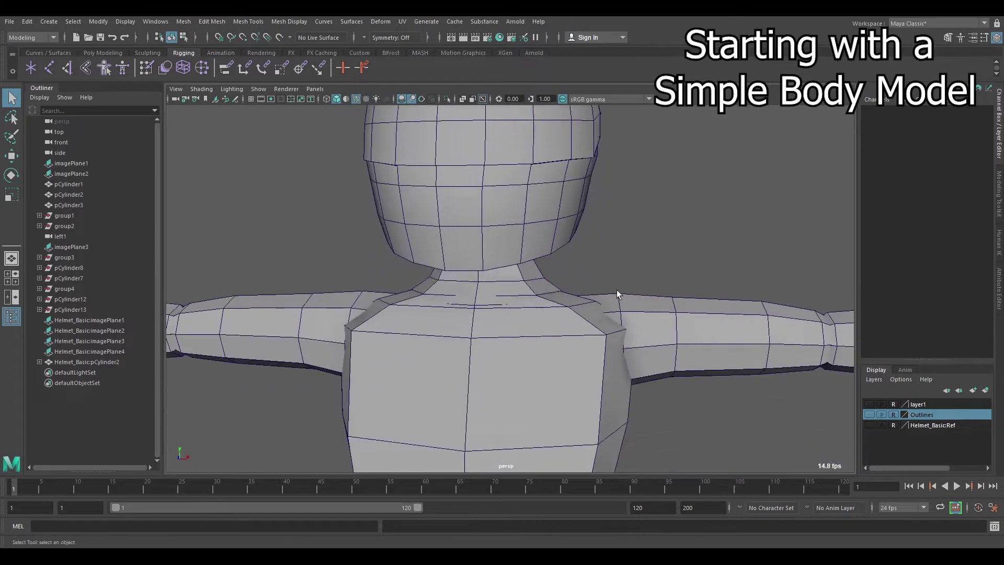
{"action": "right_click_drag", "start_coordinate": [617, 369], "coordinate": [616, 246], "text": "alt"}
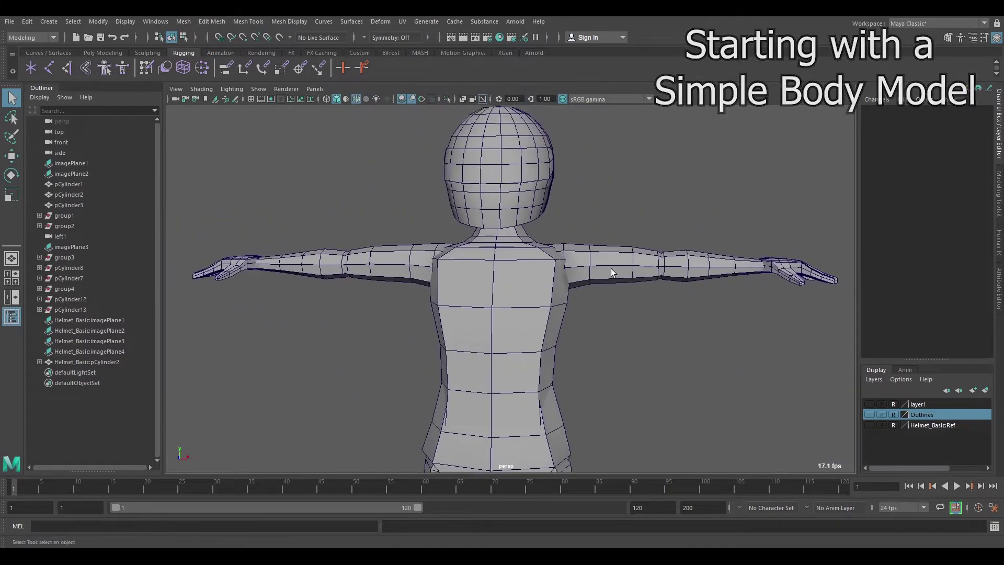
{"action": "middle_click_drag", "start_coordinate": [600, 314], "coordinate": [601, 224], "text": "alt"}
{"action": "scroll", "coordinate": [601, 224], "scroll_direction": "down", "scroll_amount": 3}
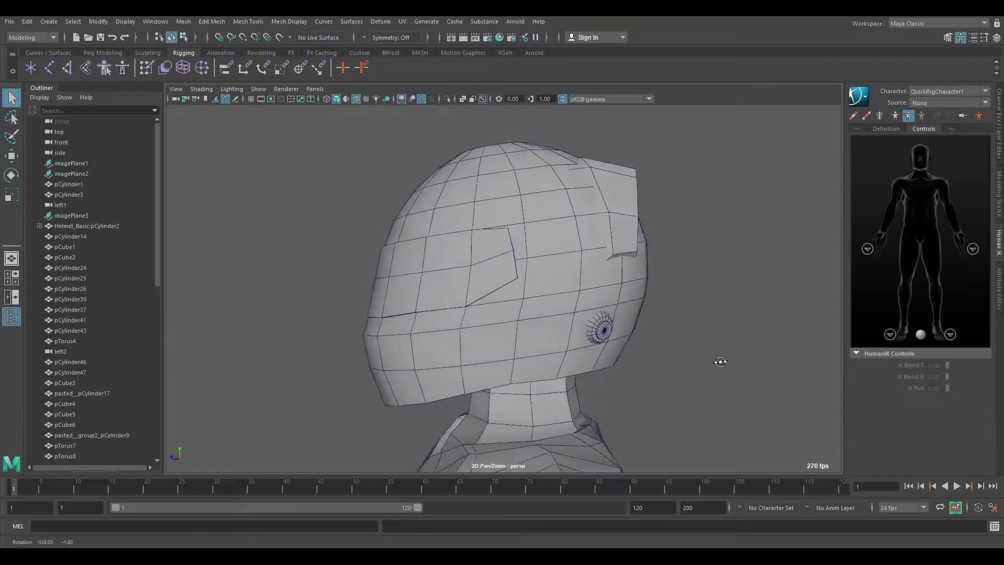
Step: Examine the detailed character's helmet, shirt, waist-tied suit and trousers from several angles
{"action": "left_click_drag", "start_coordinate": [721, 361], "coordinate": [812, 352], "text": "alt"}
{"action": "right_click_drag", "start_coordinate": [673, 420], "coordinate": [549, 112], "text": "alt"}
{"action": "middle_click_drag", "start_coordinate": [556, 336], "coordinate": [527, 177], "text": "alt"}
{"action": "scroll", "coordinate": [566, 314], "scroll_direction": "down", "scroll_amount": 3}
{"action": "right_click_drag", "start_coordinate": [565, 263], "coordinate": [608, 343], "text": "alt"}
{"action": "left_click_drag", "start_coordinate": [607, 343], "coordinate": [211, 325], "text": "alt"}
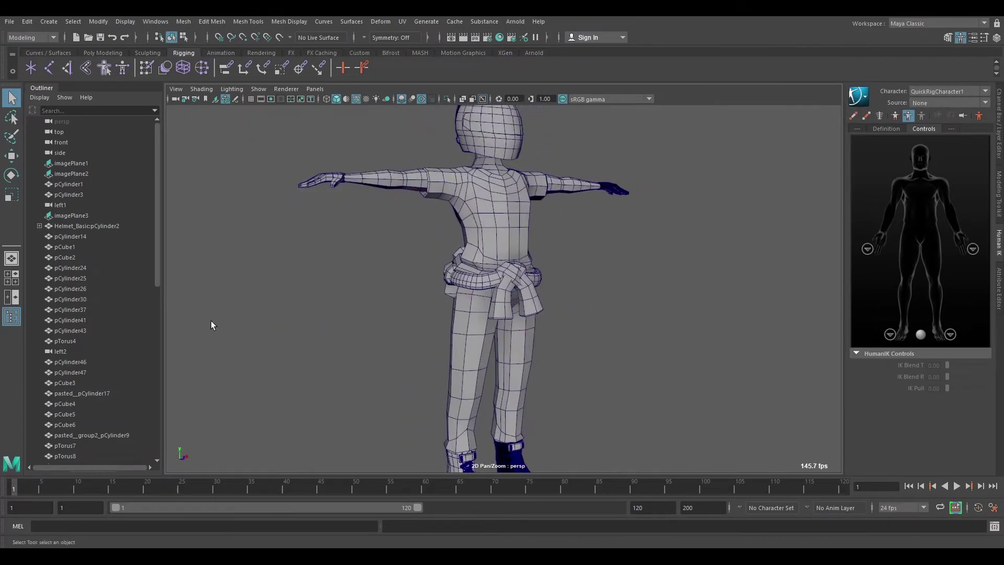
{"action": "left_click_drag", "start_coordinate": [365, 299], "coordinate": [428, 290], "text": "alt"}
Step: Isolate the character's T-shirt mesh for viewing and bring back the full model
{"action": "left_click", "coordinate": [495, 274]}
{"action": "key", "text": "ctrl+1"}
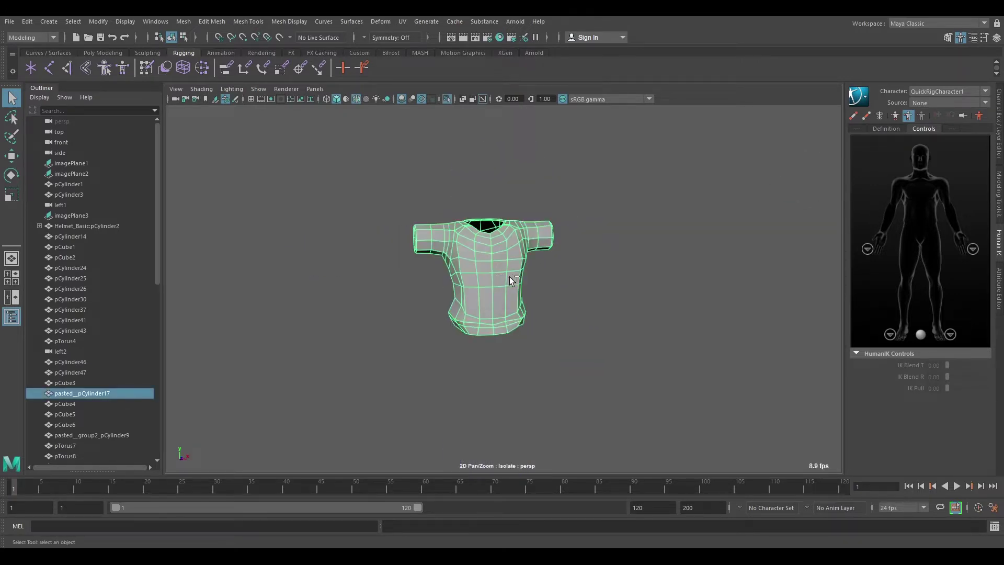
{"action": "key", "text": "ctrl+1"}
{"action": "left_click", "coordinate": [611, 322]}
Step: Examine the character's waist and laced boots up close
{"action": "scroll", "coordinate": [558, 240], "scroll_direction": "up", "scroll_amount": 2}
{"action": "scroll", "coordinate": [576, 385], "scroll_direction": "up", "scroll_amount": 2}
{"action": "scroll", "coordinate": [578, 242], "scroll_direction": "up", "scroll_amount": 1}
{"action": "left_click_drag", "start_coordinate": [578, 242], "coordinate": [240, 298], "text": "alt"}
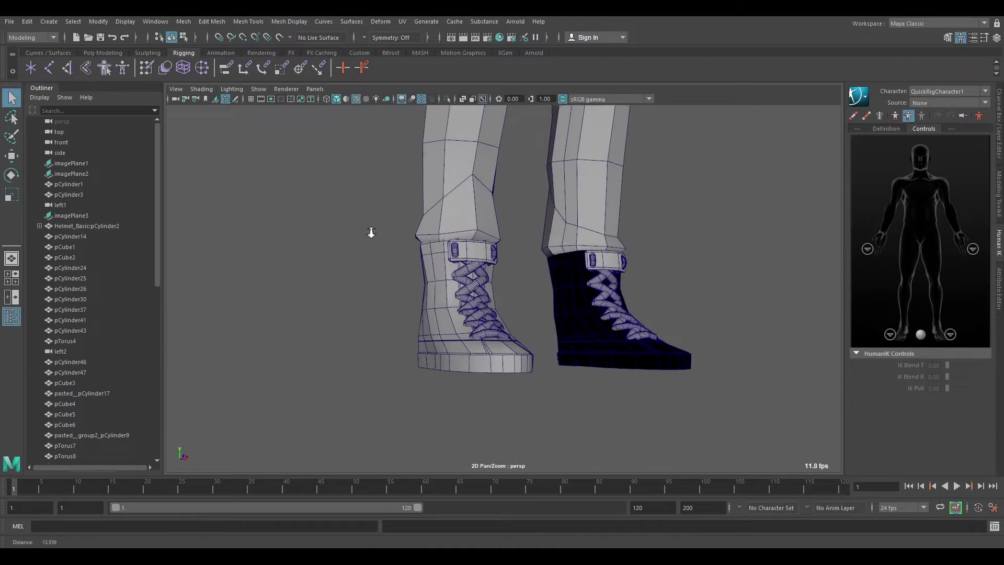
{"action": "left_click_drag", "start_coordinate": [371, 233], "coordinate": [360, 293], "text": "alt"}
{"action": "right_click_drag", "start_coordinate": [360, 294], "coordinate": [412, 249], "text": "alt"}
{"action": "left_click_drag", "start_coordinate": [412, 249], "coordinate": [409, 264], "text": "alt"}
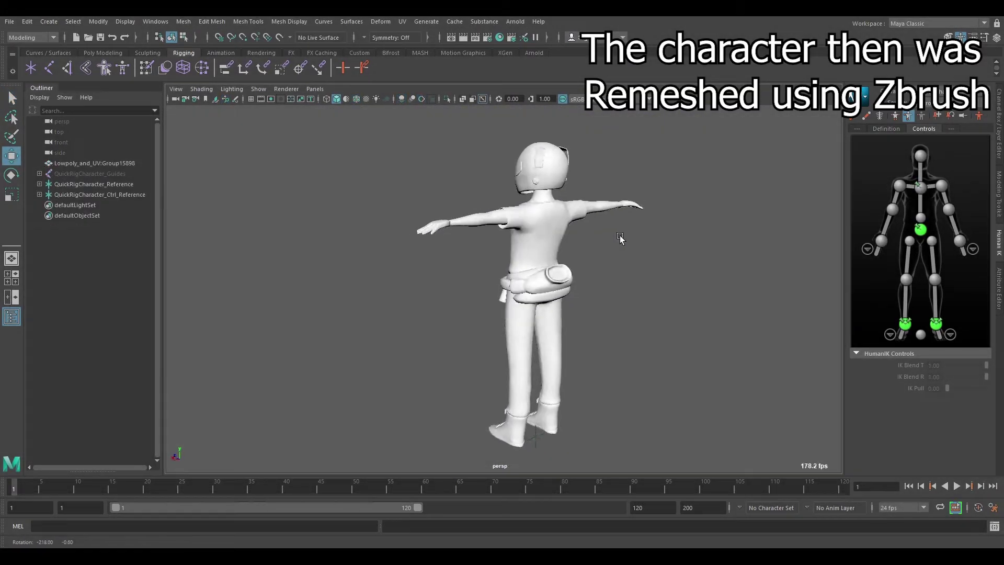
Step: Inspect the remeshed character from several angles and select its mesh to check the wireframe
{"action": "left_click_drag", "start_coordinate": [684, 233], "coordinate": [759, 230], "text": "alt"}
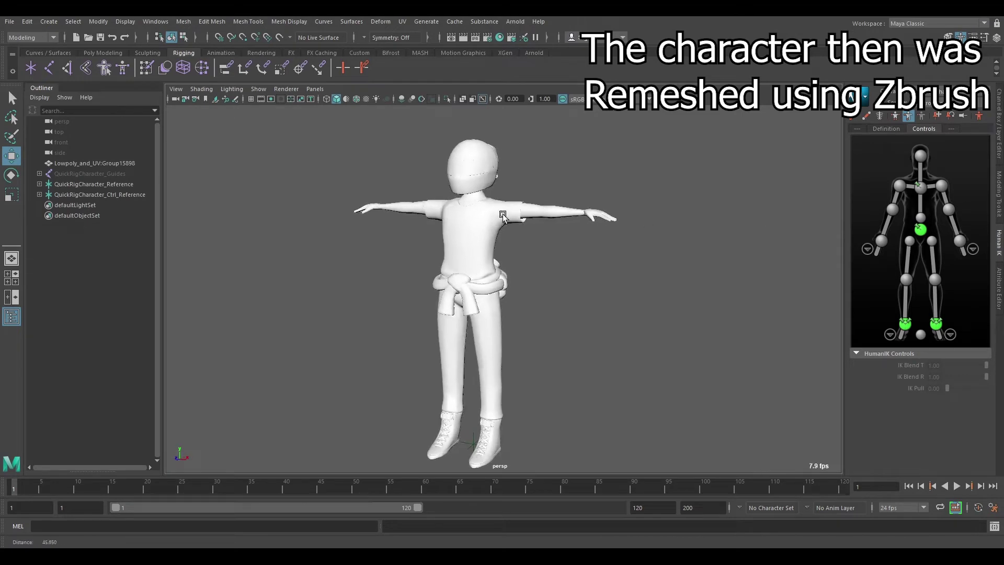
{"action": "right_click_drag", "start_coordinate": [502, 215], "coordinate": [558, 316], "text": "alt"}
{"action": "middle_click_drag", "start_coordinate": [536, 250], "coordinate": [562, 318], "text": "alt"}
{"action": "left_click_drag", "start_coordinate": [558, 311], "coordinate": [495, 310], "text": "alt"}
{"action": "left_click", "coordinate": [485, 304]}
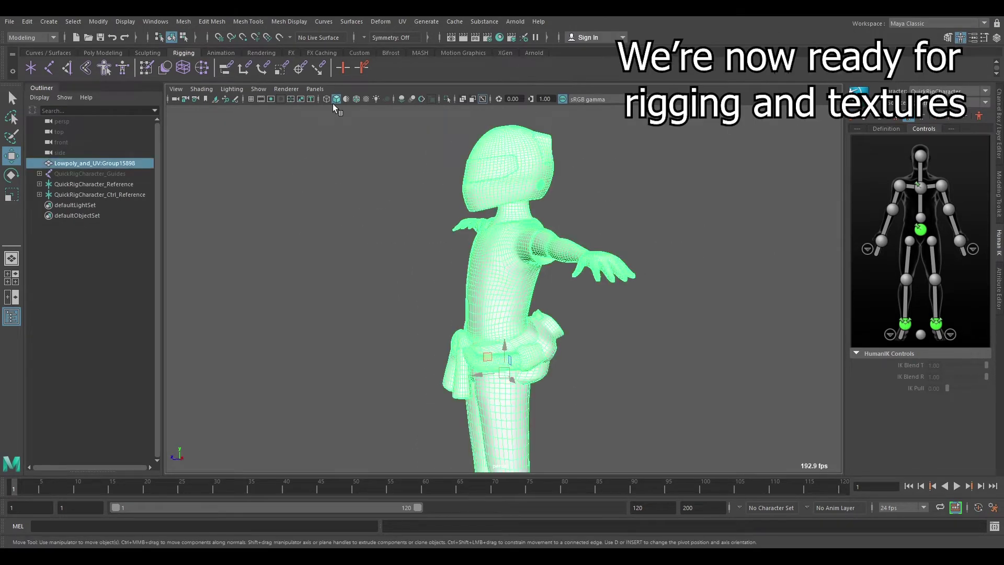
{"action": "left_click", "coordinate": [349, 186]}
{"action": "mouse_move", "coordinate": [311, 210]}
{"action": "left_mouse_down", "text": "alt"}
{"action": "mouse_move", "coordinate": [511, 213]}
{"action": "mouse_move", "coordinate": [403, 276]}
{"action": "left_mouse_up", "text": "alt"}
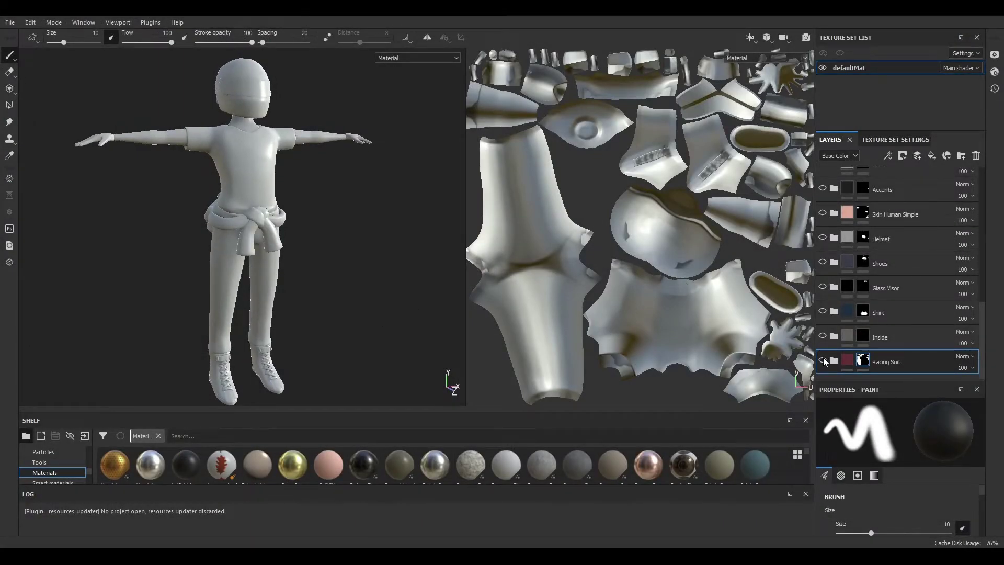
Step: Switch to Substance Painter and turn on the Racing Suit, Inside, Shirt, Glass Visor, Shoes, Helmet and Skin Human Simple layers
{"action": "left_click", "coordinate": [823, 360]}
{"action": "left_click", "coordinate": [823, 335]}
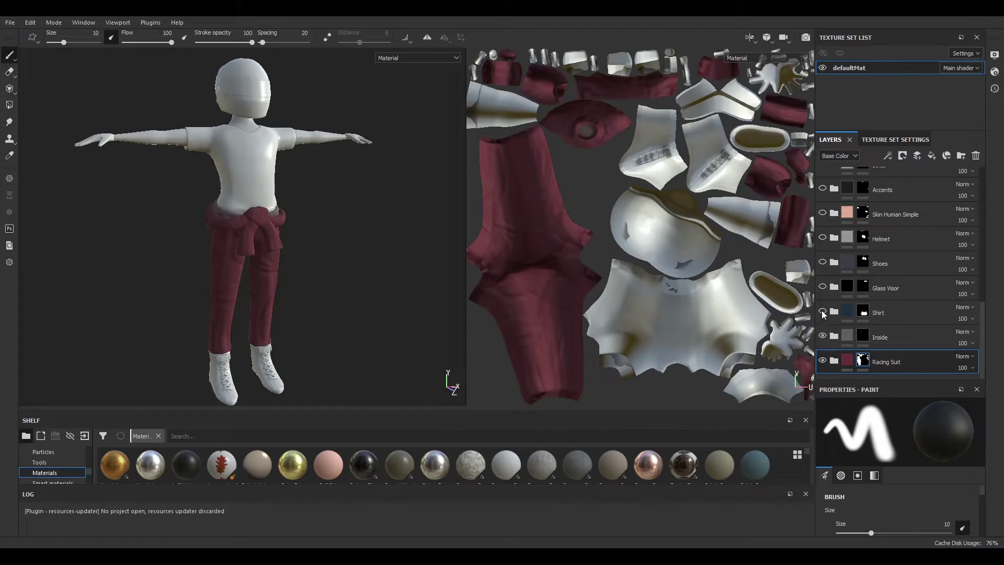
{"action": "left_click", "coordinate": [823, 312]}
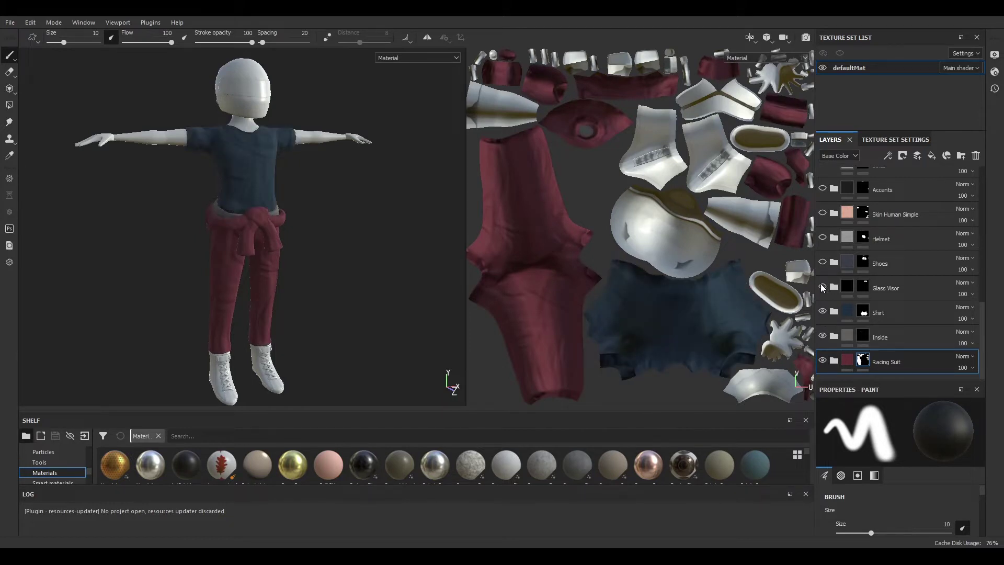
{"action": "left_click", "coordinate": [822, 263]}
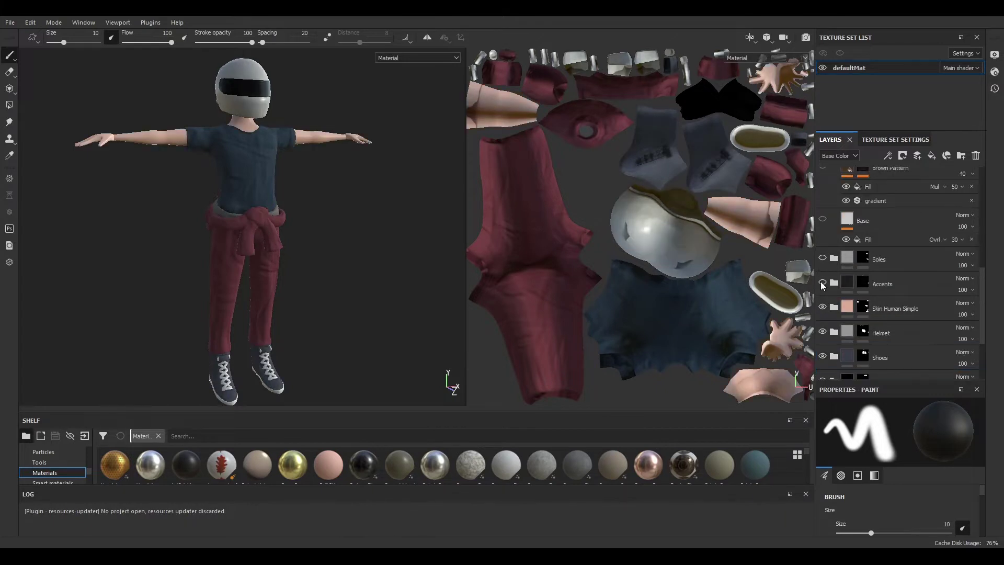
Step: Turn on the character's Accents, Soles, Laces, Helmet under and Button layers
{"action": "left_click", "coordinate": [822, 281]}
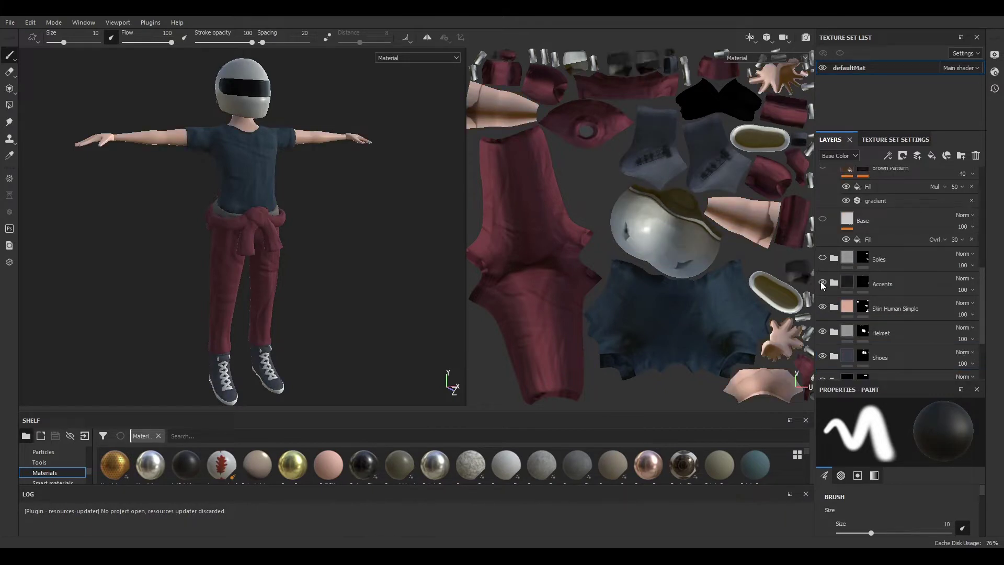
{"action": "scroll", "coordinate": [821, 282], "scroll_direction": "up", "scroll_amount": 1}
{"action": "left_click", "coordinate": [822, 287]}
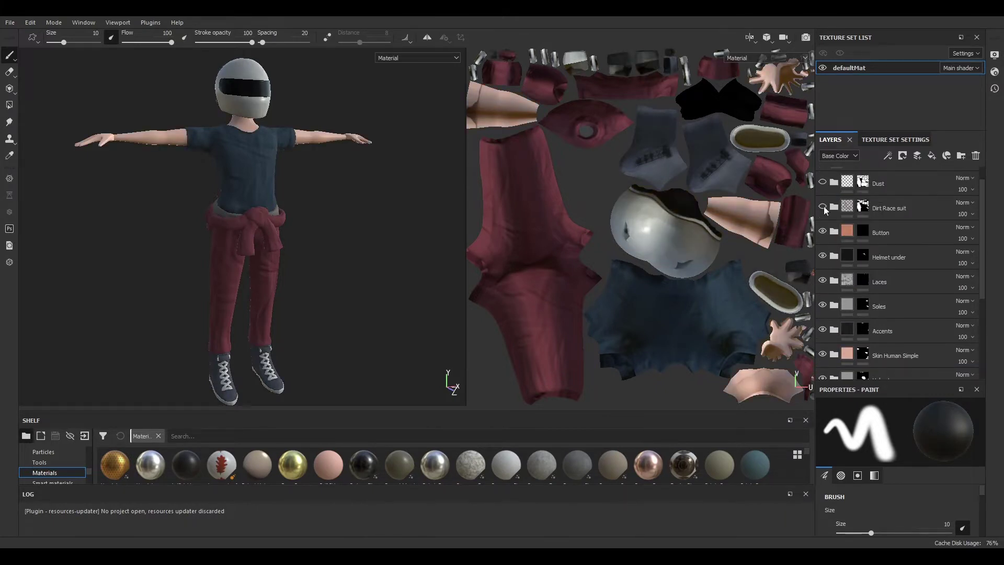
Step: Turn on the character's Dirt Race suit, Dust and Oil layers
{"action": "left_click", "coordinate": [822, 205]}
{"action": "scroll", "coordinate": [823, 203], "scroll_direction": "up", "scroll_amount": 1}
{"action": "left_click", "coordinate": [823, 203]}
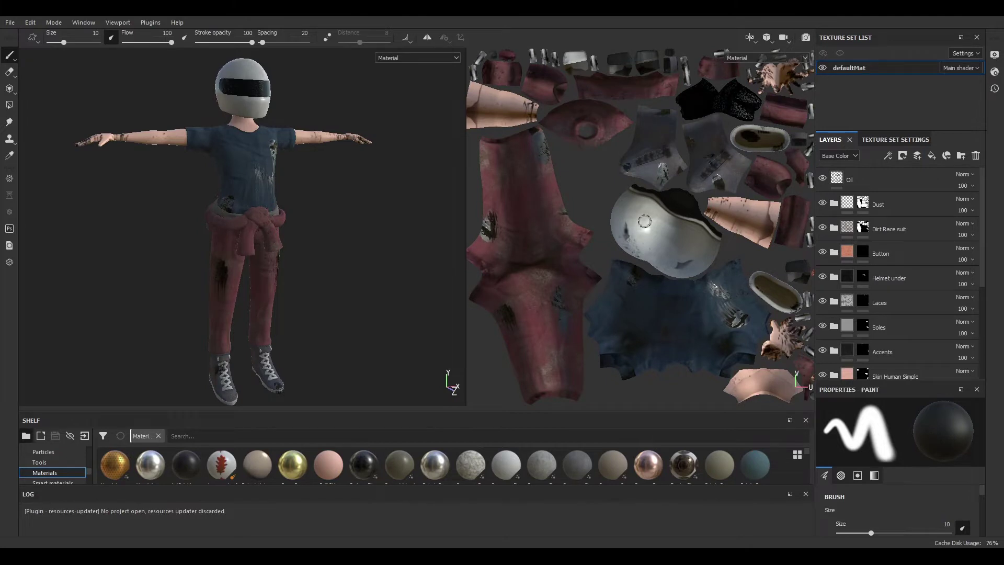
Step: Hide the side panels, turn the textured character around and switch to Iray rendering
{"action": "key", "text": "Tab"}
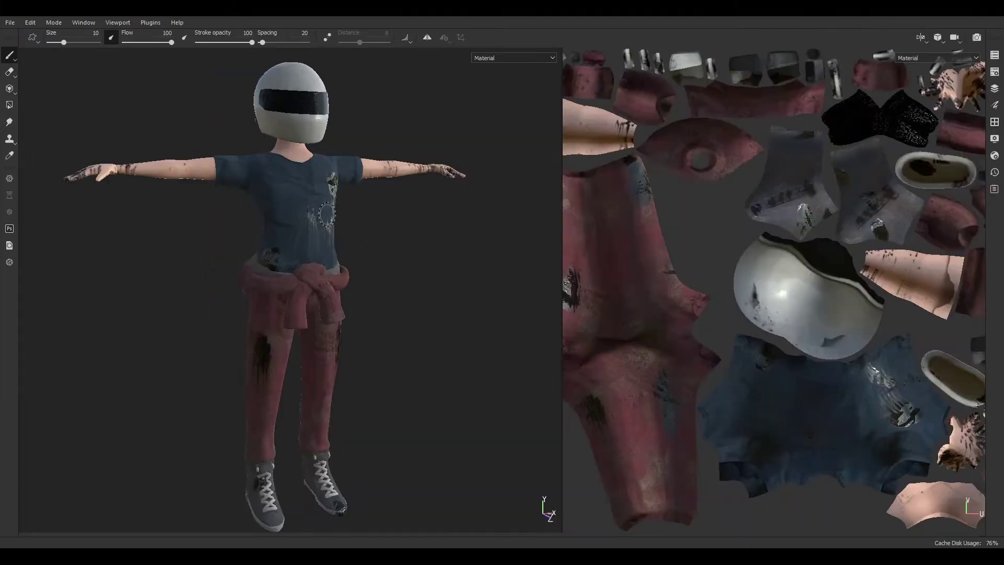
{"action": "left_click_drag", "start_coordinate": [246, 253], "coordinate": [466, 312], "text": "alt"}
{"action": "key", "text": "F10"}
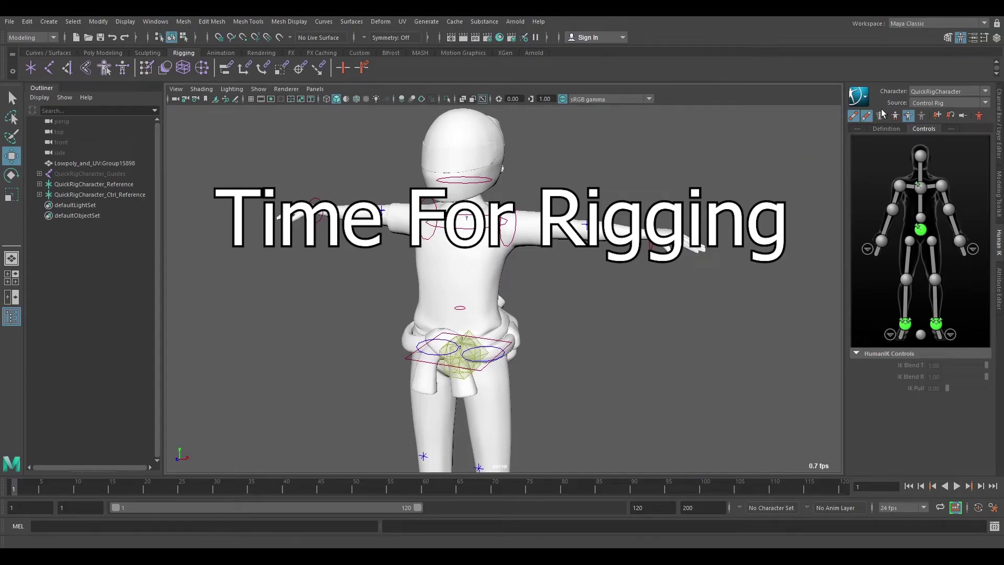
Step: Switch to Maya, show the character's skeleton and move the left wrist control to pose the arm
{"action": "left_click", "coordinate": [867, 117]}
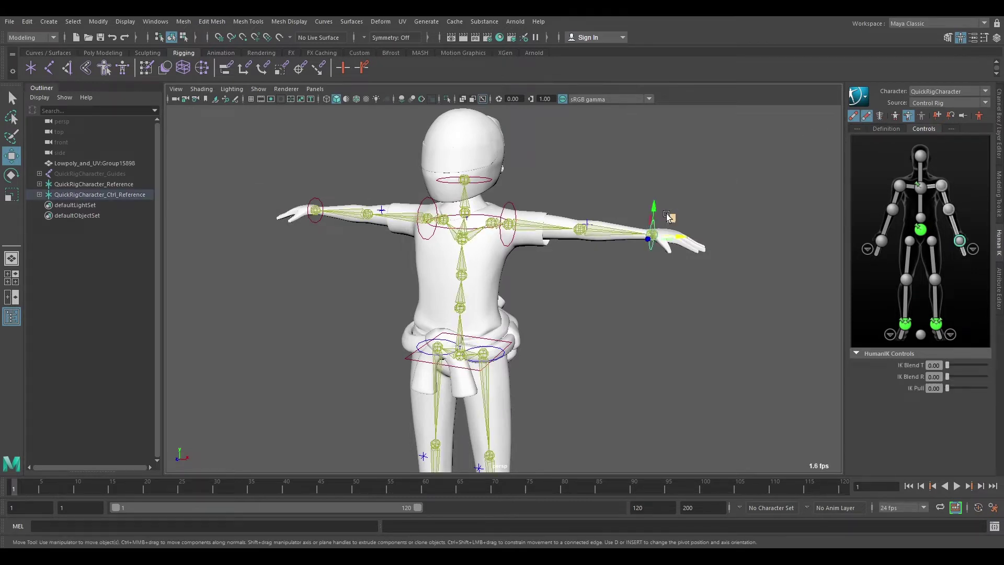
{"action": "left_click_drag", "start_coordinate": [674, 191], "coordinate": [633, 275]}
{"action": "left_click_drag", "start_coordinate": [633, 276], "coordinate": [599, 220], "text": "alt"}
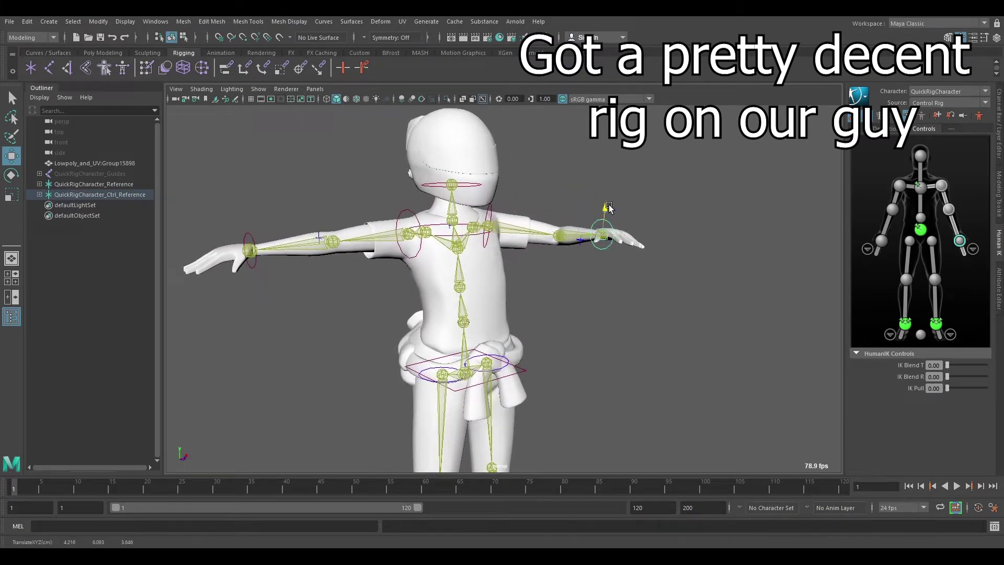
{"action": "left_click_drag", "start_coordinate": [603, 186], "coordinate": [606, 225]}
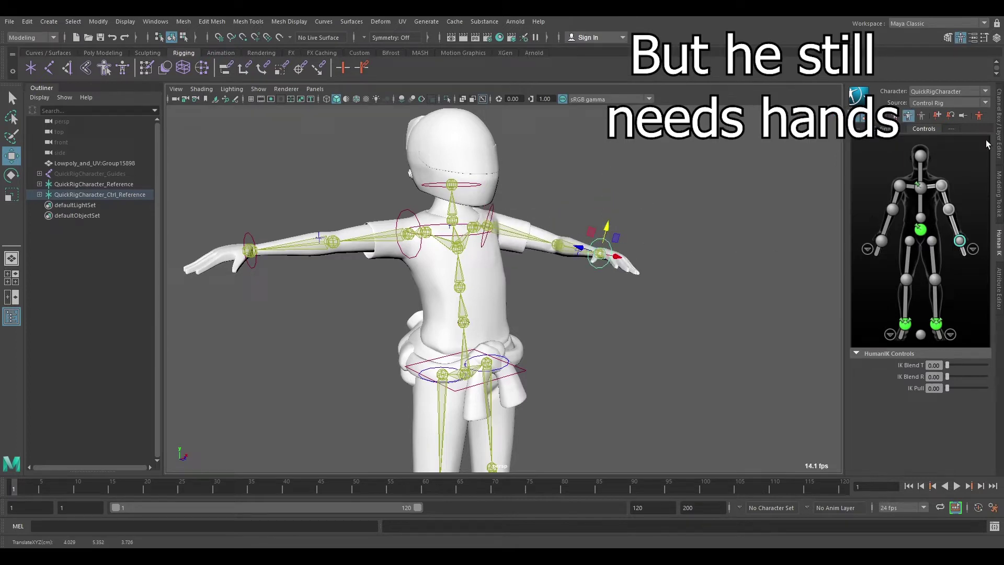
Step: Move the left wrist control and a fingertip control to bend the rider's hand and fingers
{"action": "left_click", "coordinate": [724, 262]}
{"action": "left_click_drag", "start_coordinate": [724, 262], "coordinate": [581, 257], "text": "alt"}
{"action": "scroll", "coordinate": [576, 249], "scroll_direction": "down", "scroll_amount": 3}
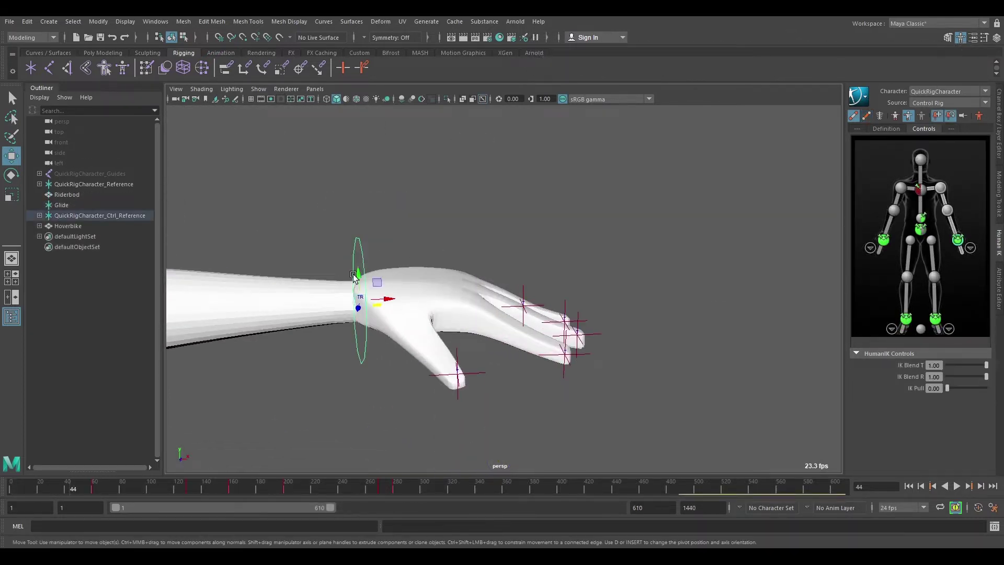
{"action": "left_click_drag", "start_coordinate": [369, 282], "coordinate": [487, 269]}
{"action": "left_click_drag", "start_coordinate": [397, 260], "coordinate": [445, 272]}
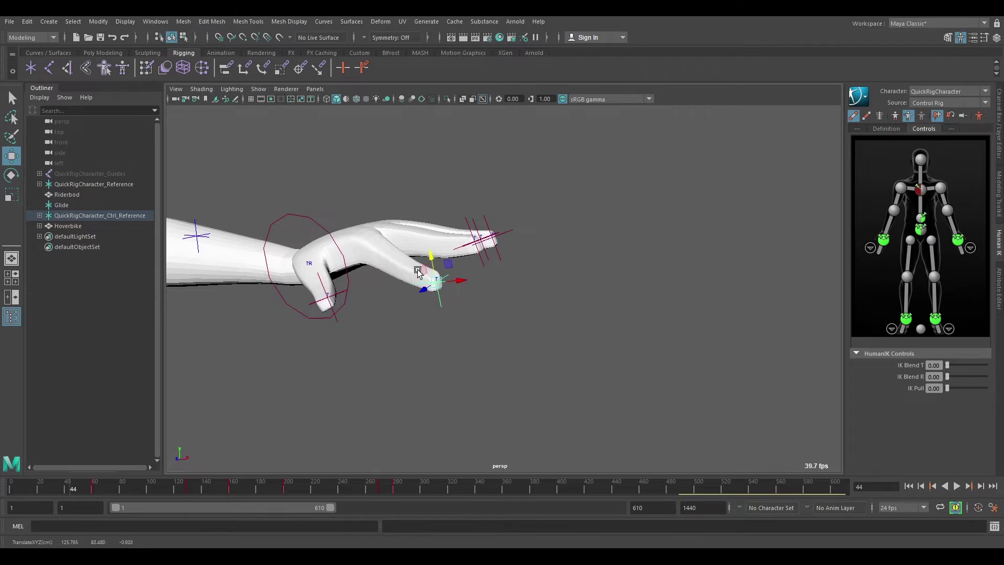
{"action": "left_click_drag", "start_coordinate": [414, 274], "coordinate": [506, 237]}
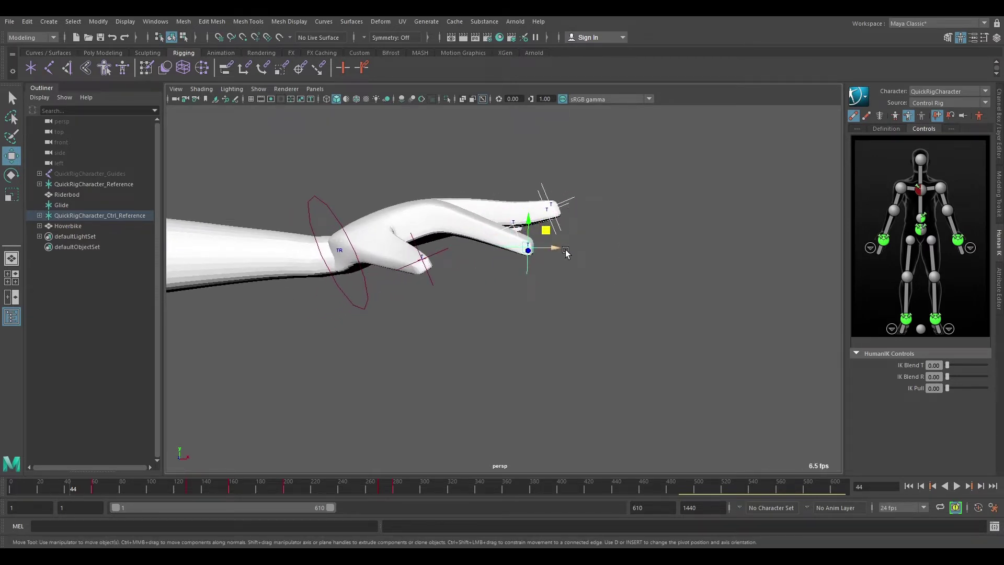
{"action": "left_click_drag", "start_coordinate": [552, 232], "coordinate": [509, 236]}
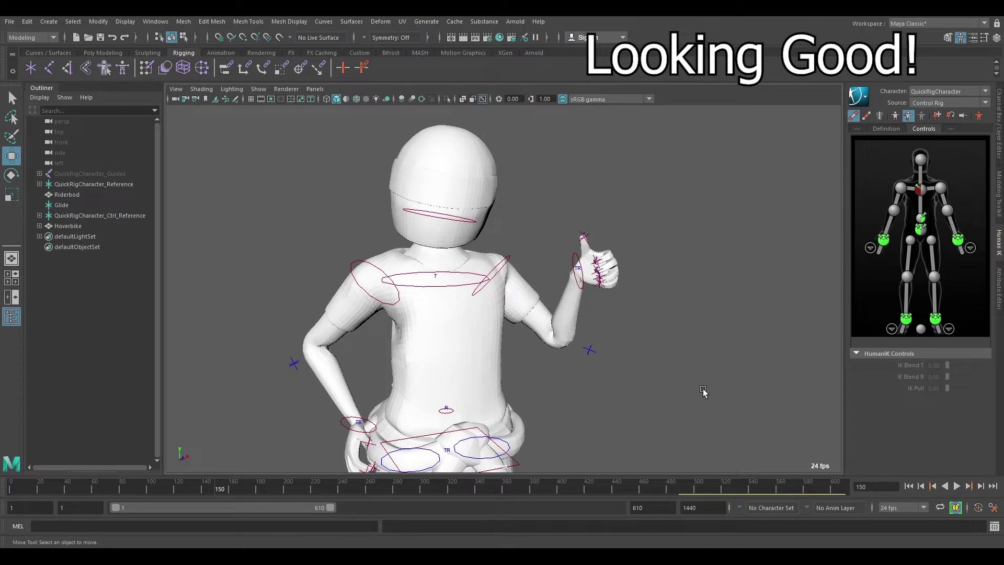
Step: Play the rider's thumbs-up animation from frame 150 and stop it at frame 213
{"action": "left_click_drag", "start_coordinate": [692, 381], "coordinate": [671, 376], "text": "alt"}
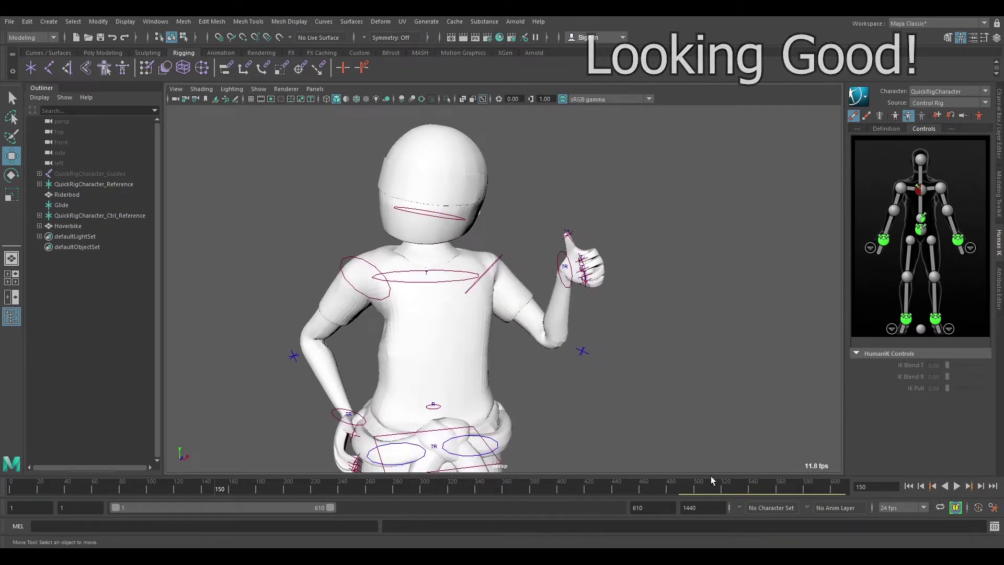
{"action": "left_click", "coordinate": [957, 485]}
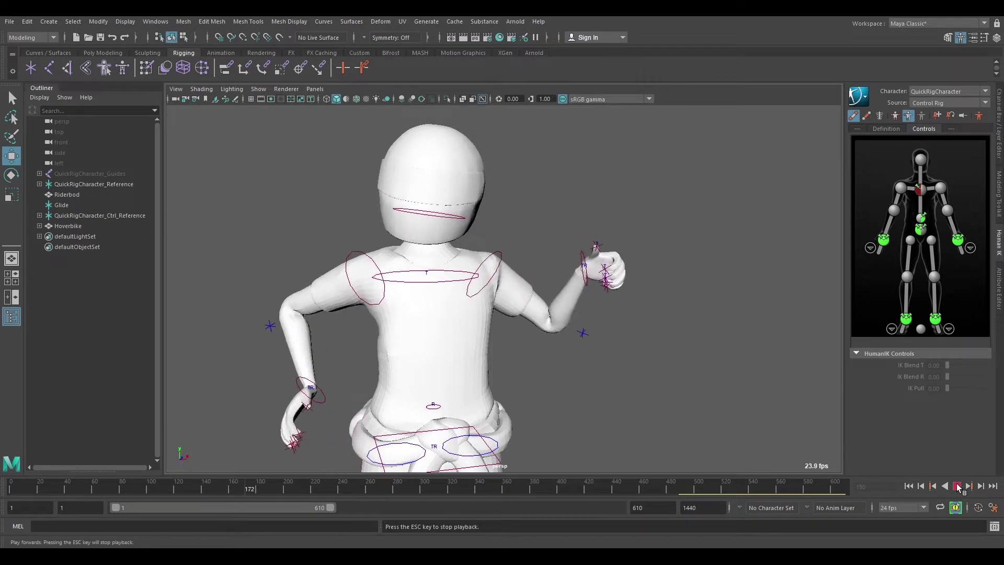
{"action": "left_click", "coordinate": [957, 485]}
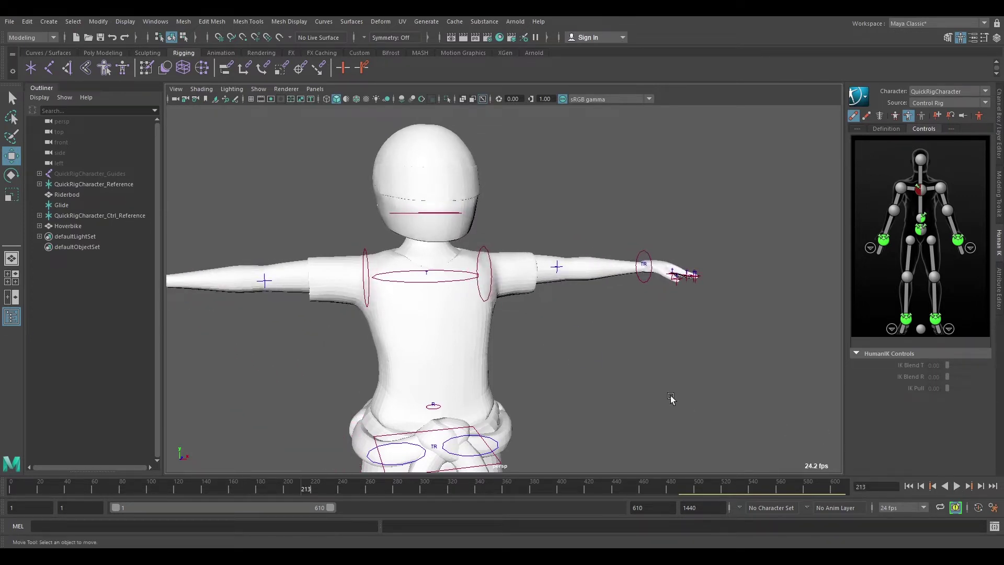
Step: Play the animation up to frame 302 and examine the rider's seated pose on the hoverbike from several sides
{"action": "right_click_drag", "start_coordinate": [603, 377], "coordinate": [576, 272], "text": "alt"}
{"action": "scroll", "coordinate": [594, 341], "scroll_direction": "down", "scroll_amount": 3}
{"action": "left_click", "coordinate": [957, 485]}
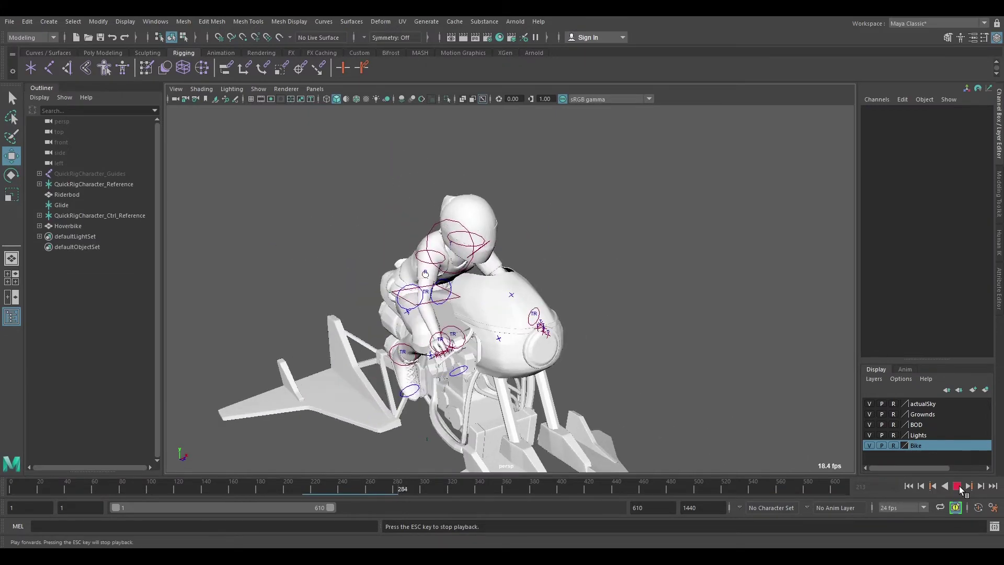
{"action": "middle_click_drag", "start_coordinate": [629, 342], "coordinate": [609, 276], "text": "alt"}
{"action": "left_click_drag", "start_coordinate": [733, 269], "coordinate": [519, 270], "text": "alt"}
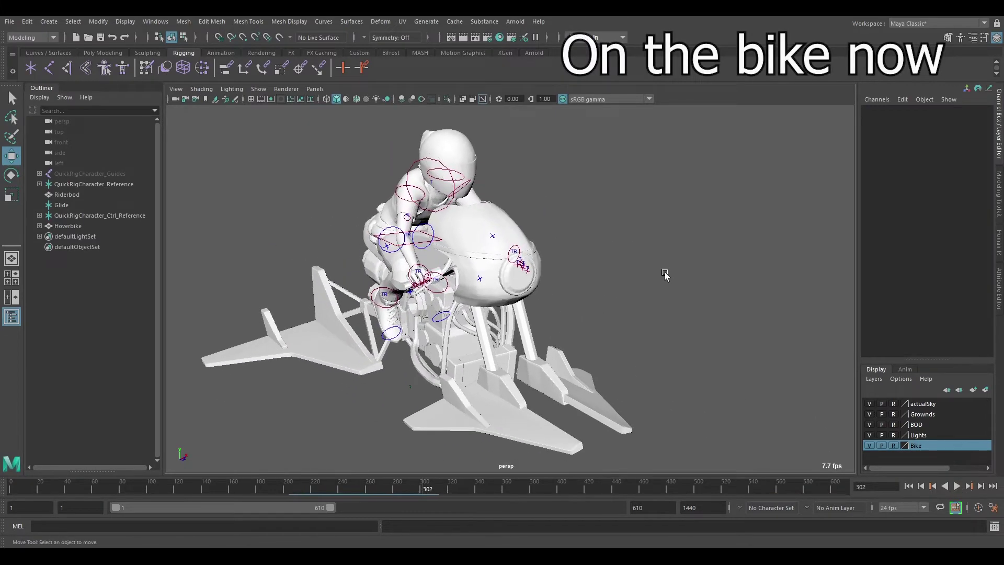
{"action": "scroll", "coordinate": [494, 257], "scroll_direction": "up", "scroll_amount": 5}
{"action": "middle_click_drag", "start_coordinate": [477, 239], "coordinate": [525, 381], "text": "alt"}
{"action": "left_click_drag", "start_coordinate": [517, 298], "coordinate": [464, 278], "text": "alt"}
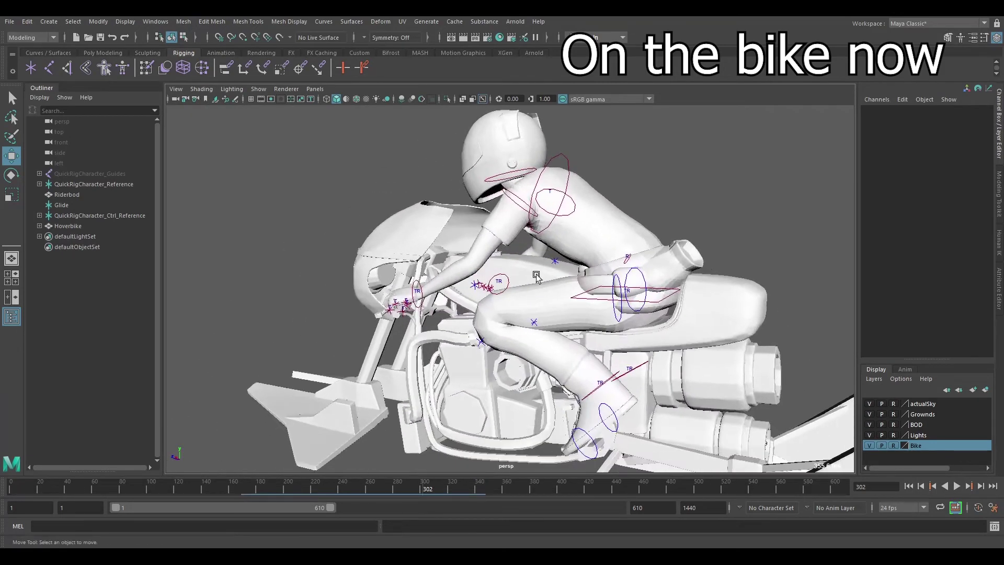
Step: Hide the rider's control rig, view the pose from the side and front, and turn on screen-space ambient occlusion
{"action": "left_click", "coordinate": [1000, 243]}
{"action": "left_click", "coordinate": [856, 114]}
{"action": "left_click_drag", "start_coordinate": [515, 238], "coordinate": [575, 213], "text": "alt"}
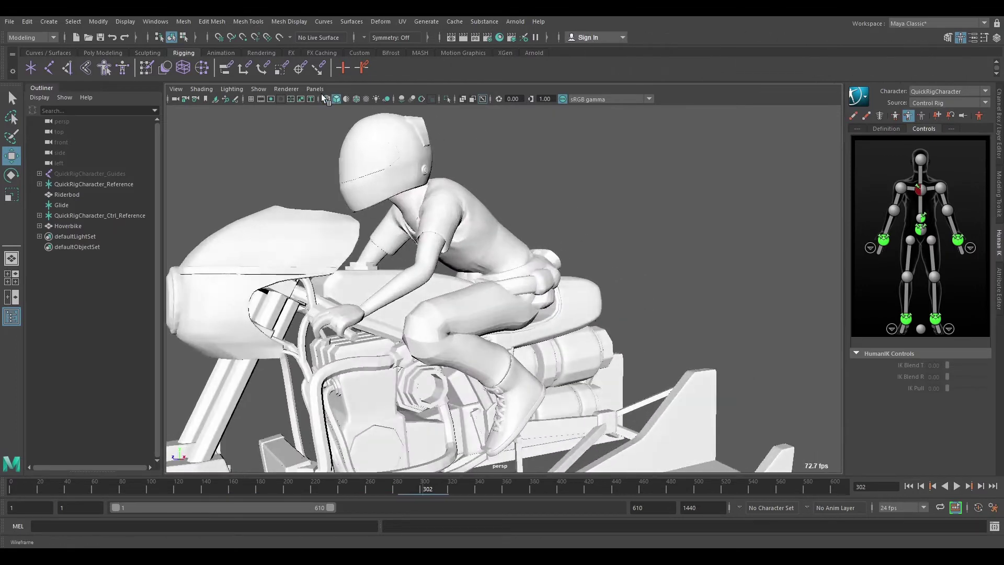
{"action": "left_click_drag", "start_coordinate": [358, 108], "coordinate": [431, 115], "text": "alt"}
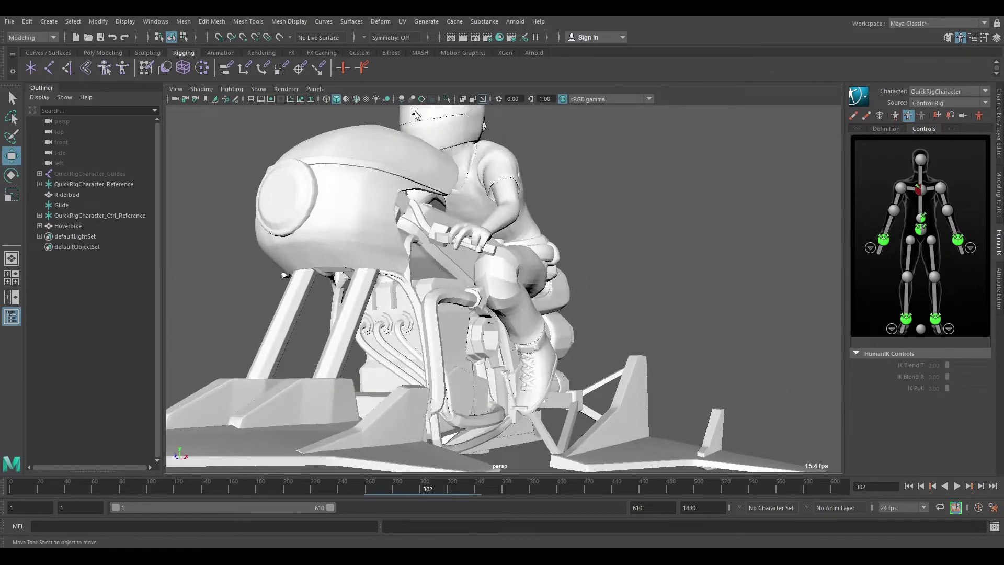
{"action": "left_click", "coordinate": [403, 100]}
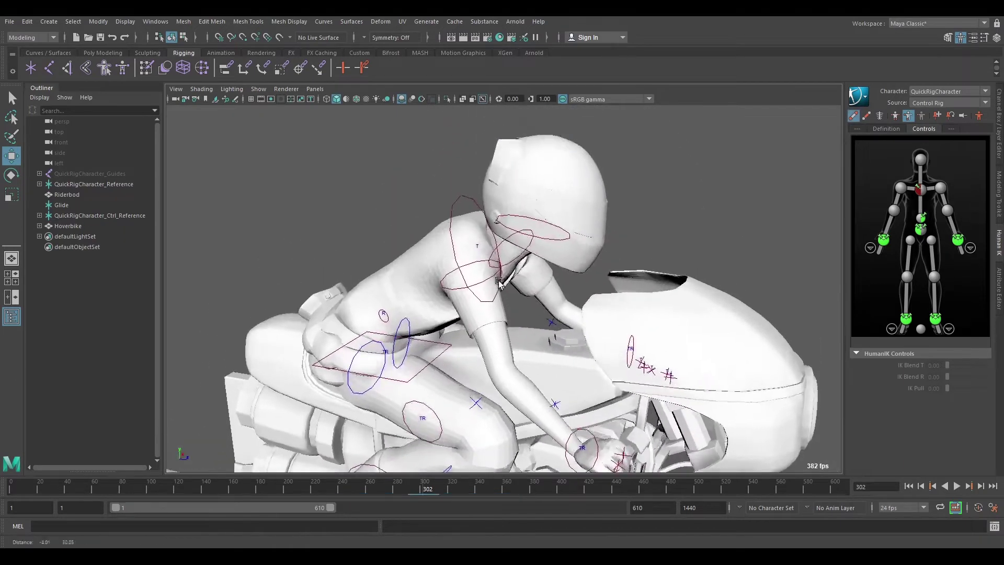
Step: Move the rider's chest control forward and down to lean the torso over the hoverbike
{"action": "right_click_drag", "start_coordinate": [551, 336], "coordinate": [497, 278], "text": "alt"}
{"action": "left_click_drag", "start_coordinate": [483, 287], "coordinate": [549, 291], "text": "alt"}
{"action": "middle_click_drag", "start_coordinate": [568, 300], "coordinate": [570, 263], "text": "alt"}
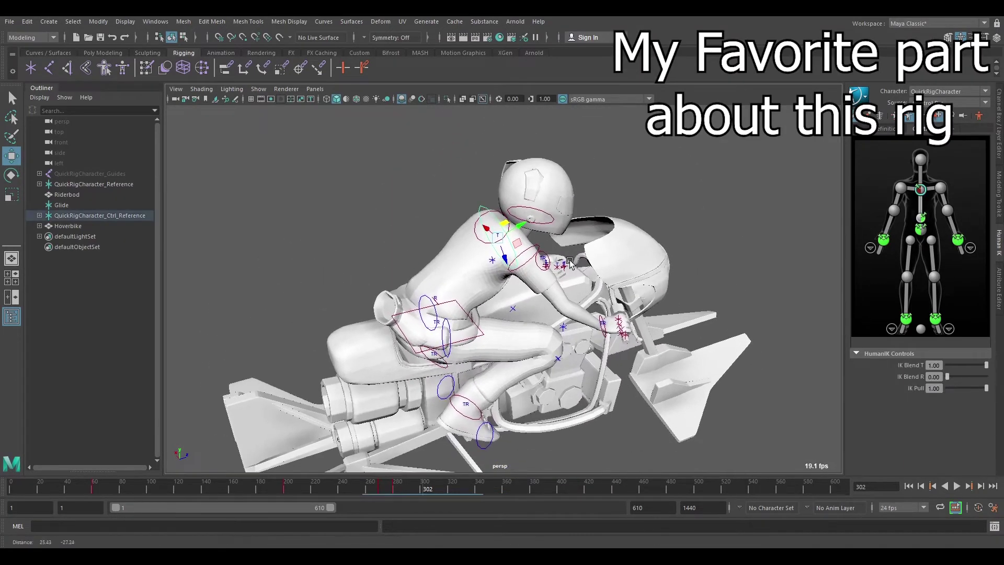
{"action": "left_click_drag", "start_coordinate": [506, 260], "coordinate": [529, 286]}
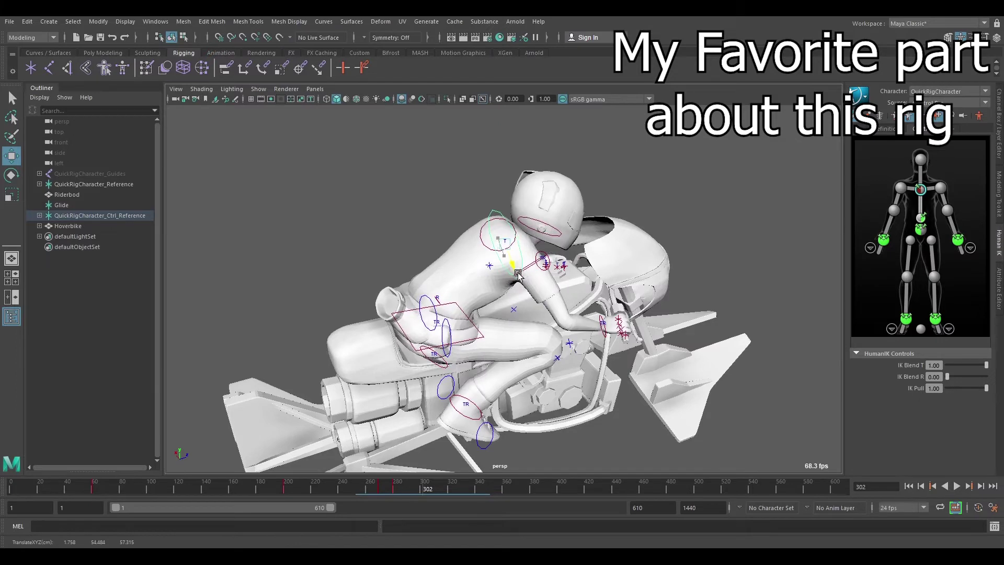
Step: Shift the rider's chest control sideways and up to try different torso leans on the hoverbike
{"action": "left_click_drag", "start_coordinate": [470, 297], "coordinate": [547, 296], "text": "alt"}
{"action": "mouse_move", "coordinate": [584, 220]}
{"action": "left_mouse_down"}
{"action": "mouse_move", "coordinate": [558, 229]}
{"action": "mouse_move", "coordinate": [539, 256]}
{"action": "mouse_move", "coordinate": [595, 208]}
{"action": "left_mouse_up"}
{"action": "left_click_drag", "start_coordinate": [396, 234], "coordinate": [558, 229], "text": "alt"}
{"action": "left_click_drag", "start_coordinate": [475, 221], "coordinate": [508, 224]}
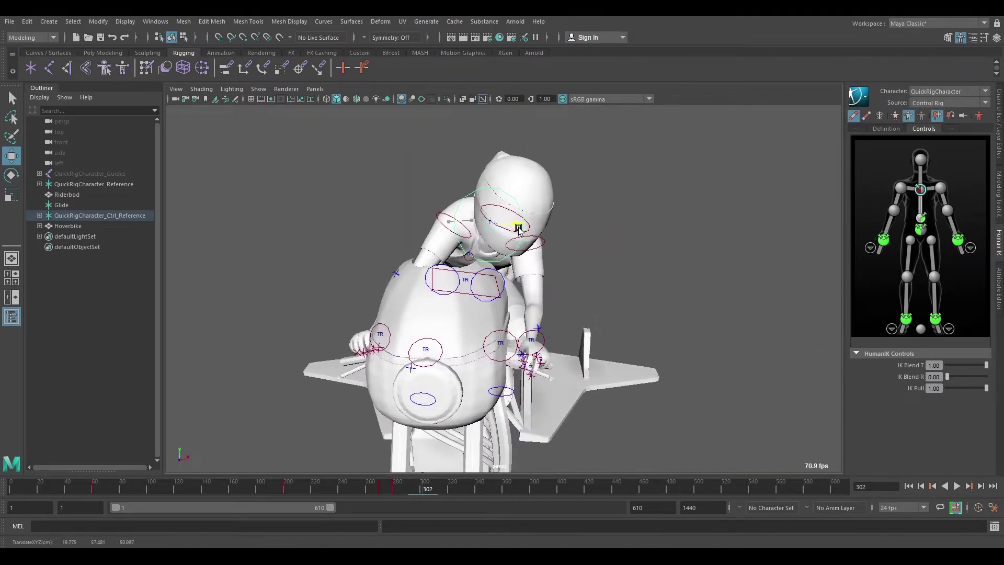
{"action": "left_click_drag", "start_coordinate": [461, 251], "coordinate": [429, 204]}
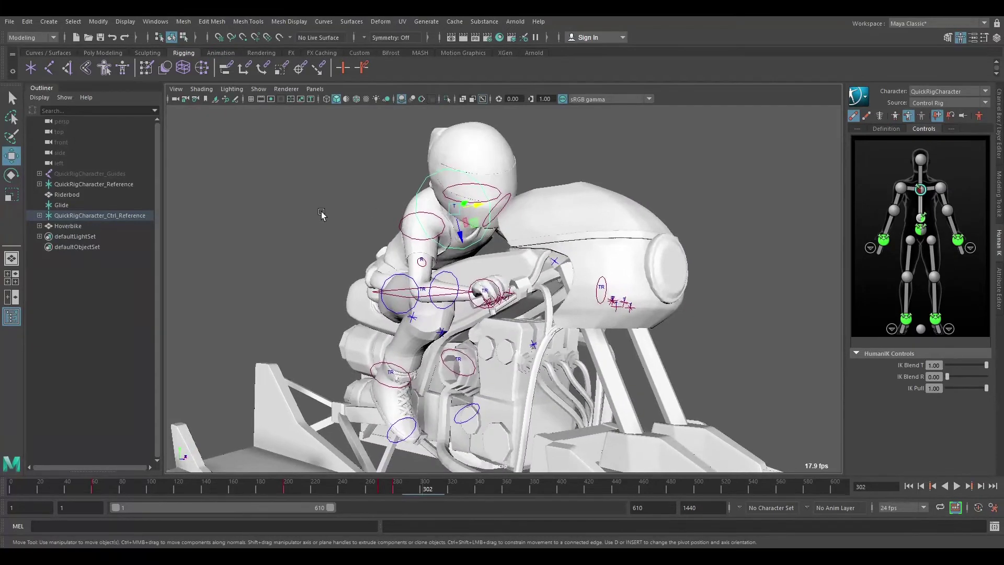
Step: Turn on textured display for the posed rider and hoverbike and view the leaning pose from different sides
{"action": "left_click_drag", "start_coordinate": [283, 315], "coordinate": [718, 317], "text": "alt"}
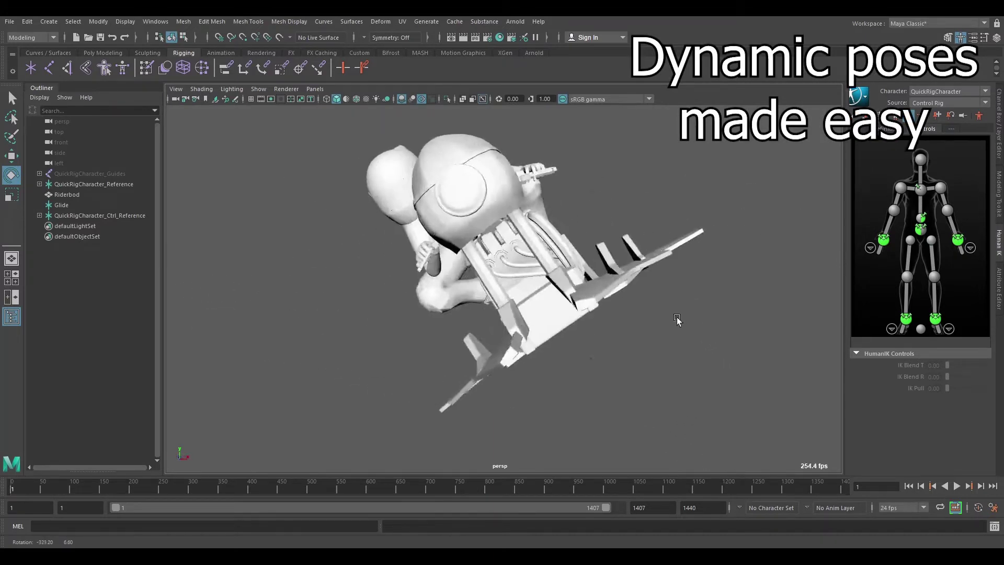
{"action": "right_click_drag", "start_coordinate": [516, 317], "coordinate": [520, 313], "text": "alt"}
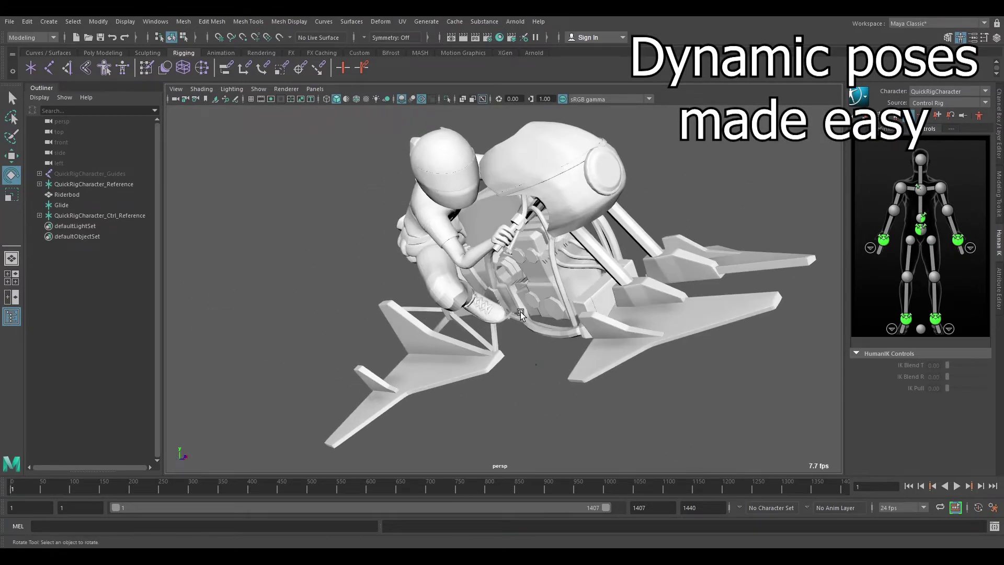
{"action": "left_click", "coordinate": [365, 95]}
{"action": "left_click_drag", "start_coordinate": [376, 229], "coordinate": [352, 226], "text": "alt"}
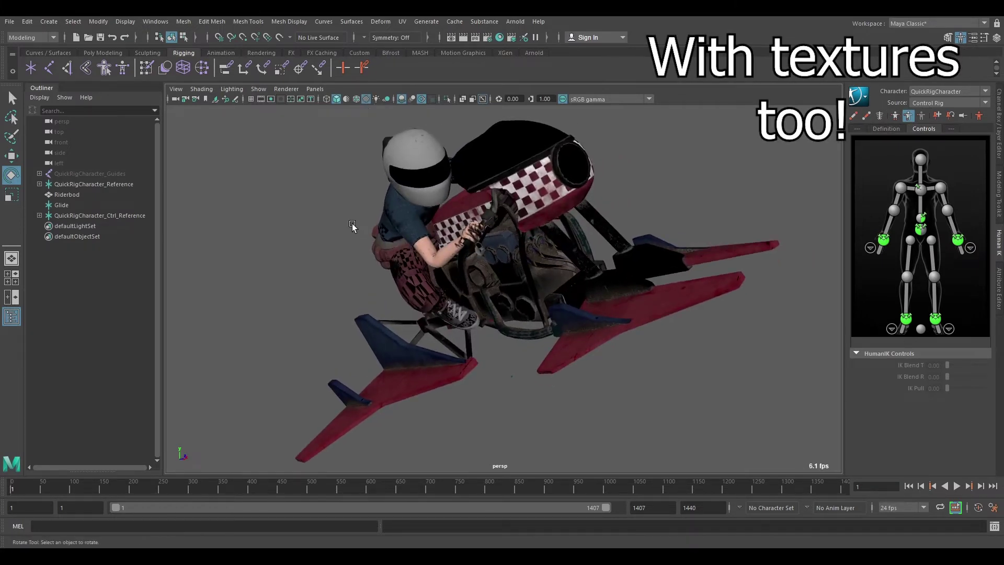
{"action": "left_click_drag", "start_coordinate": [275, 271], "coordinate": [413, 265], "text": "alt"}
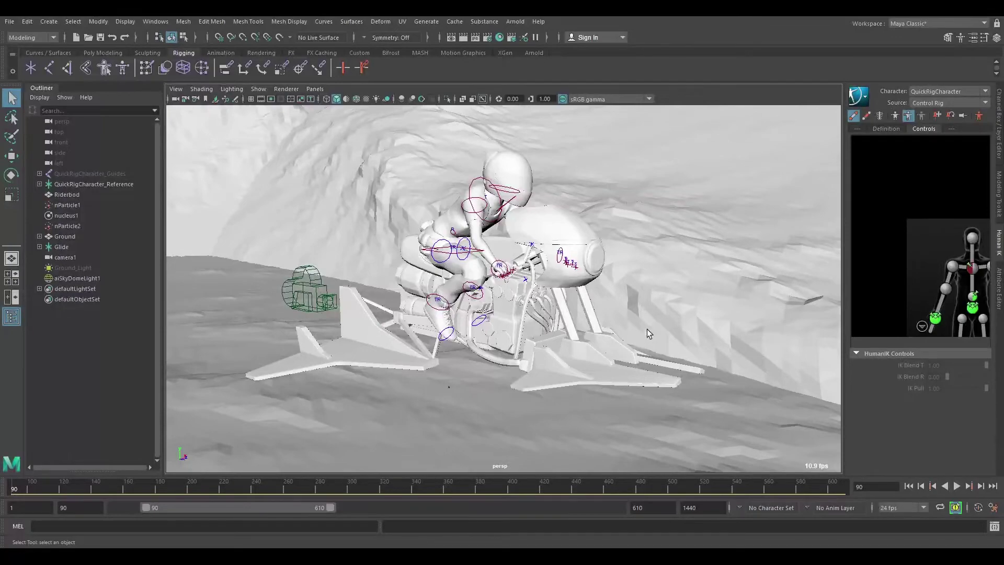
Step: Play the ride animation in the canyon while circling the hoverbike, and scrub the textured camera1 shot to frame 270
{"action": "left_click_drag", "start_coordinate": [649, 334], "coordinate": [179, 317], "text": "alt"}
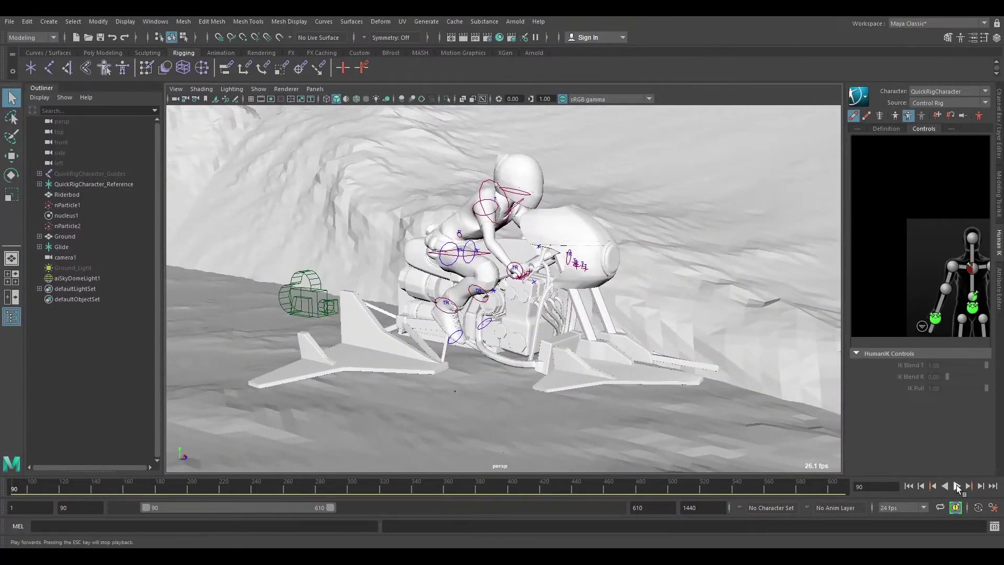
{"action": "left_click", "coordinate": [961, 485]}
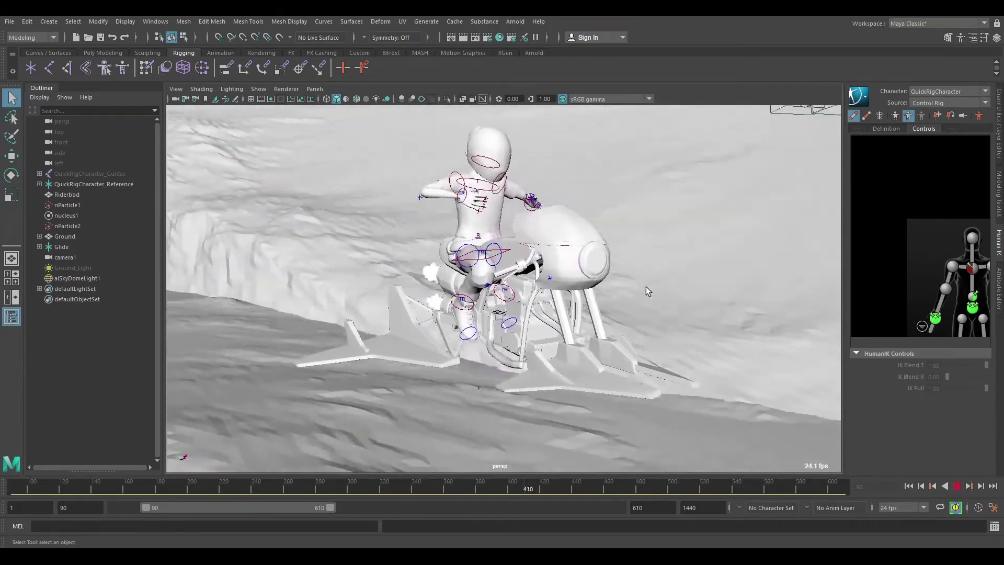
{"action": "left_click_drag", "start_coordinate": [637, 286], "coordinate": [510, 283], "text": "alt"}
{"action": "middle_click_drag", "start_coordinate": [491, 287], "coordinate": [498, 308], "text": "alt"}
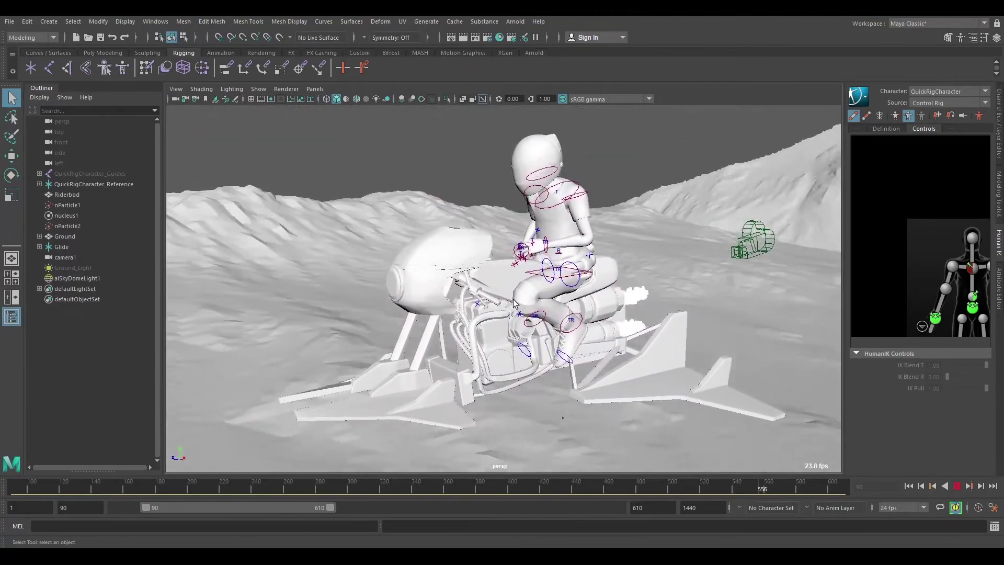
{"action": "left_click_drag", "start_coordinate": [515, 303], "coordinate": [645, 316], "text": "alt"}
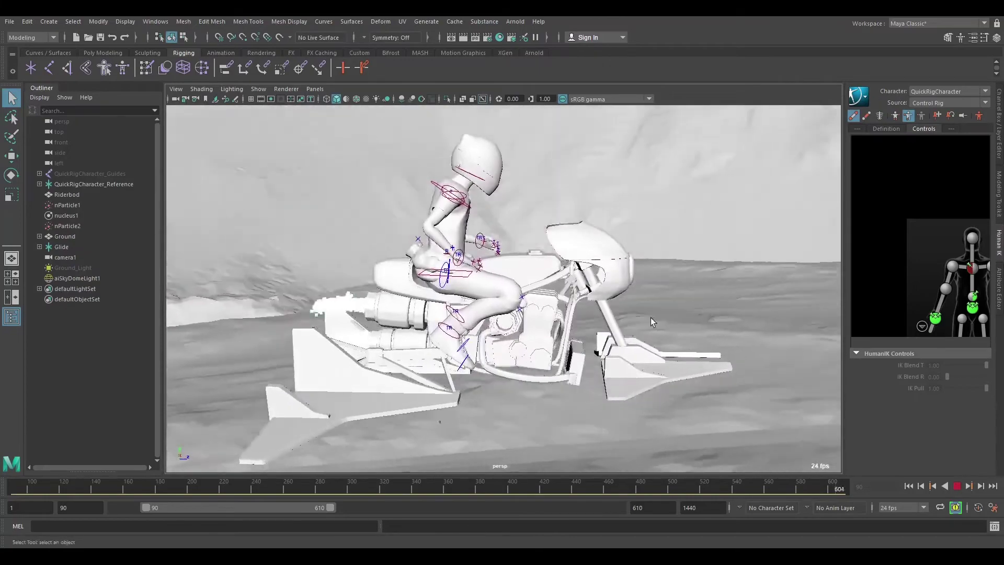
{"action": "left_click", "coordinate": [955, 486]}
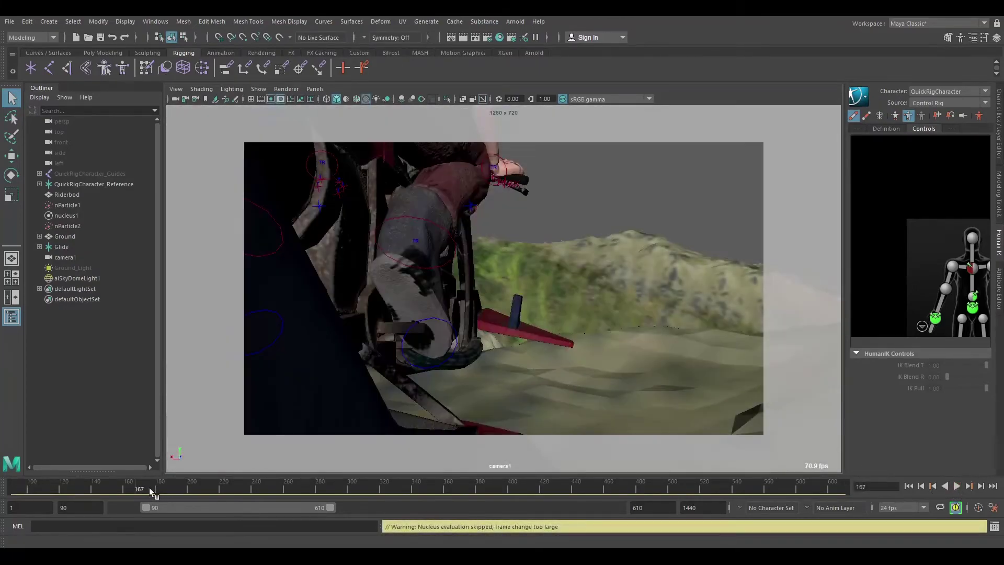
{"action": "mouse_move", "coordinate": [142, 488]}
{"action": "left_mouse_down"}
{"action": "mouse_move", "coordinate": [509, 484]}
{"action": "mouse_move", "coordinate": [583, 469]}
{"action": "mouse_move", "coordinate": [832, 461]}
{"action": "mouse_move", "coordinate": [300, 463]}
{"action": "left_mouse_up"}
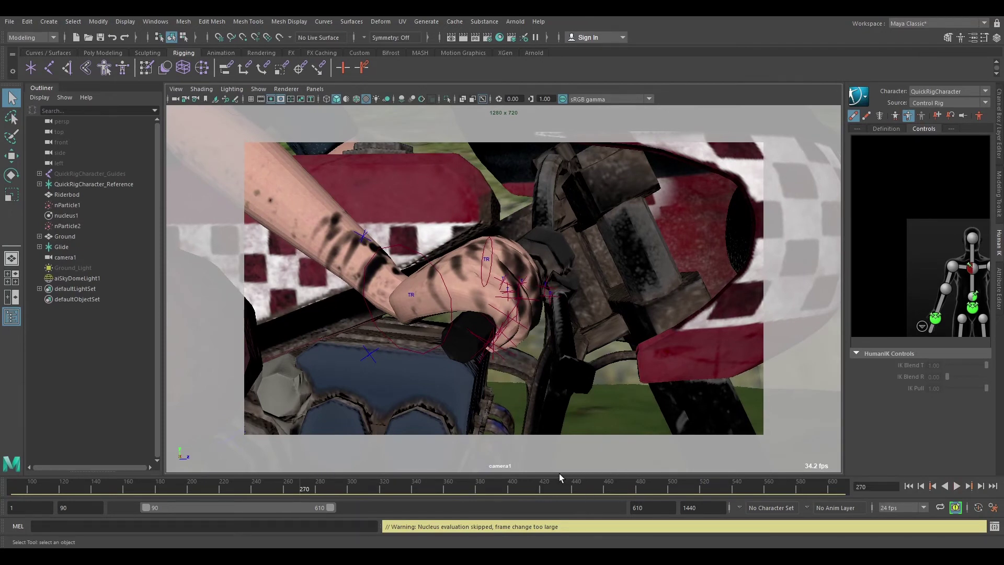